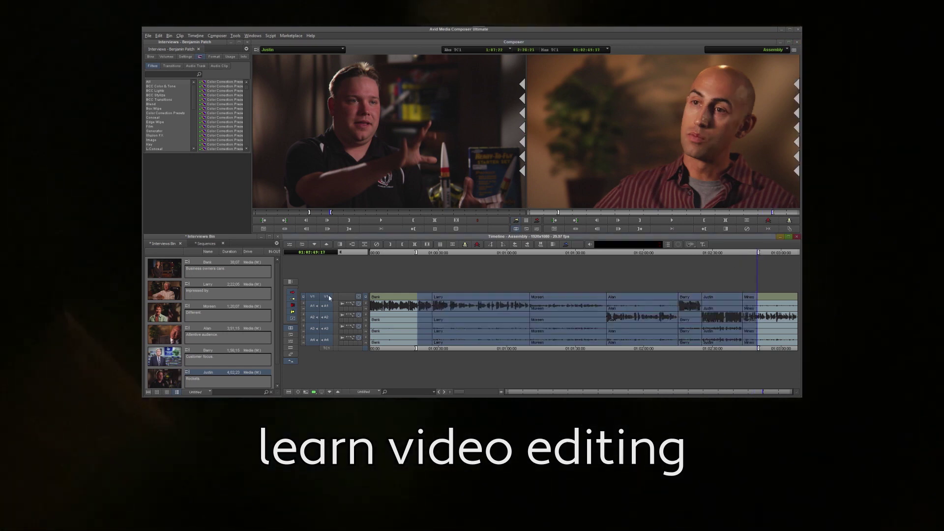
Add a quick transition at the sequence's edit point
{"action": "left_click", "coordinate": [431, 260]}
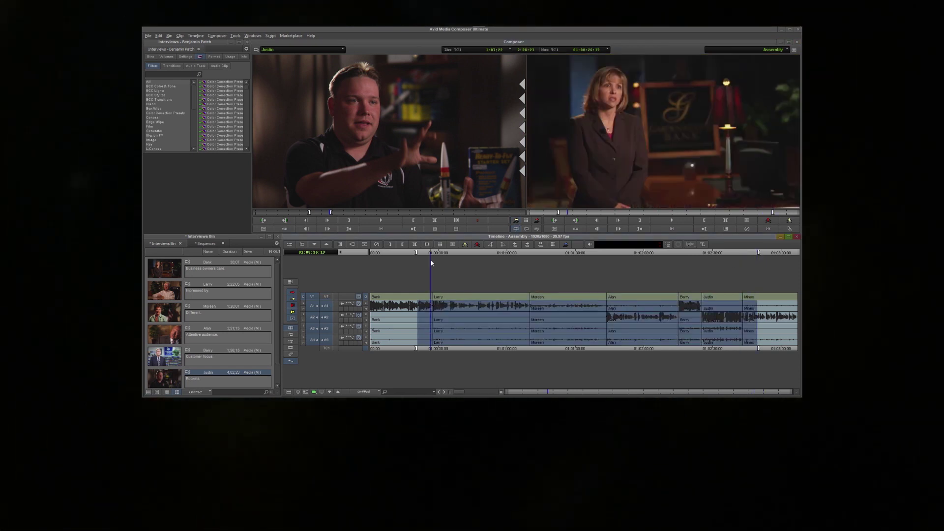
{"action": "key", "text": "backslash"}
{"action": "left_click", "coordinate": [438, 255]}
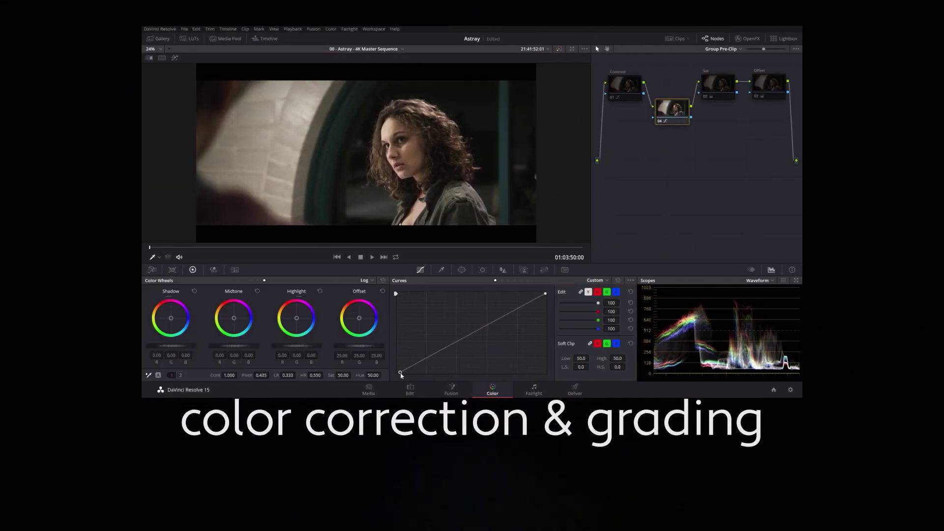
Remove the remaining green from the key, checking the alpha matte before returning to the composite
{"action": "left_click", "coordinate": [718, 84]}
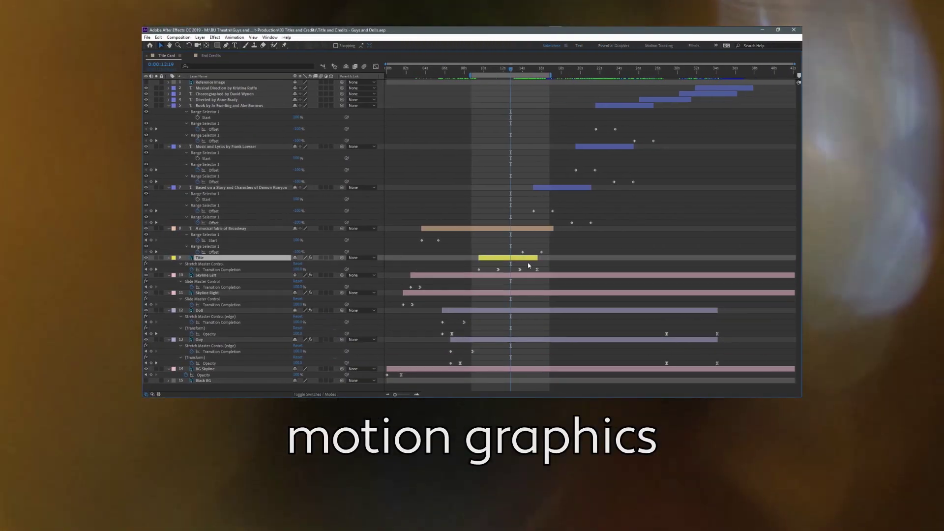
{"action": "left_click", "coordinate": [520, 270]}
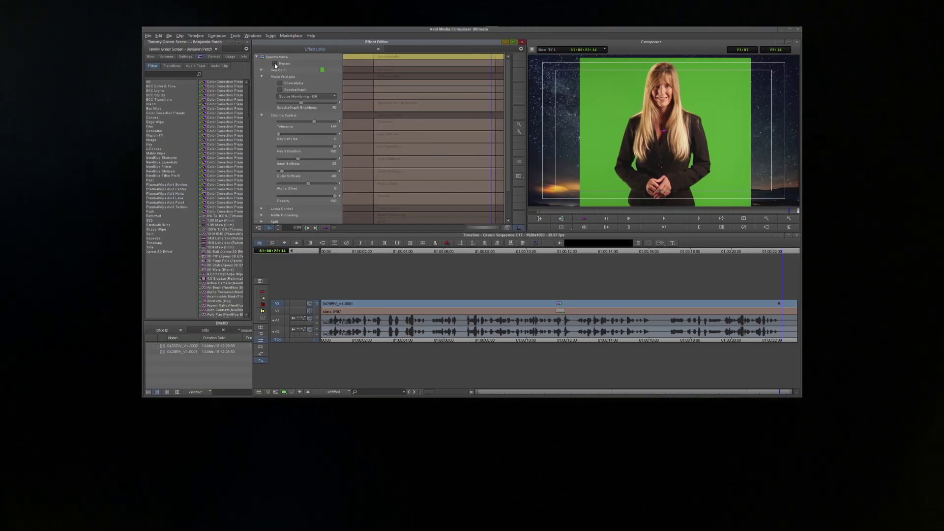
{"action": "left_click_drag", "start_coordinate": [315, 146], "coordinate": [330, 149]}
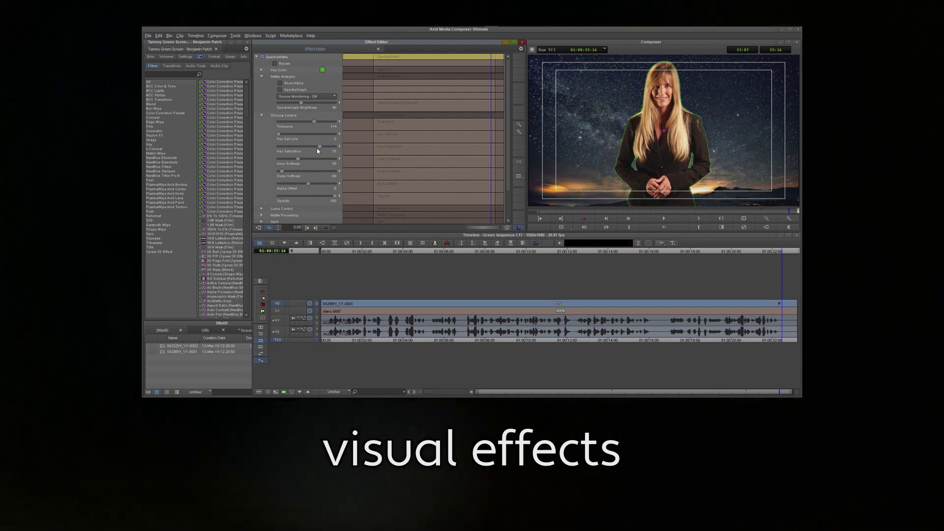
{"action": "left_click", "coordinate": [280, 84]}
{"action": "left_click", "coordinate": [280, 84]}
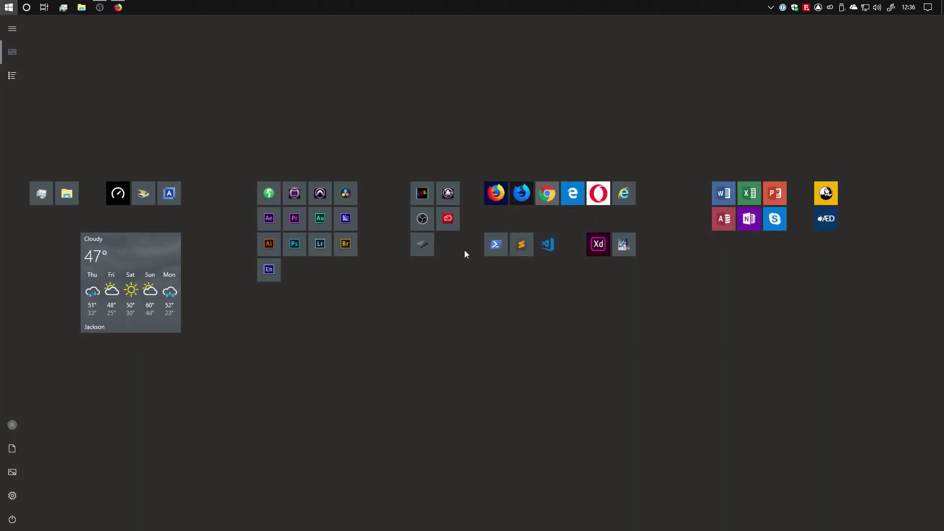
Search the Start menu for 'media' to find Media Composer
{"action": "type", "text": "media-composer/comparison"}
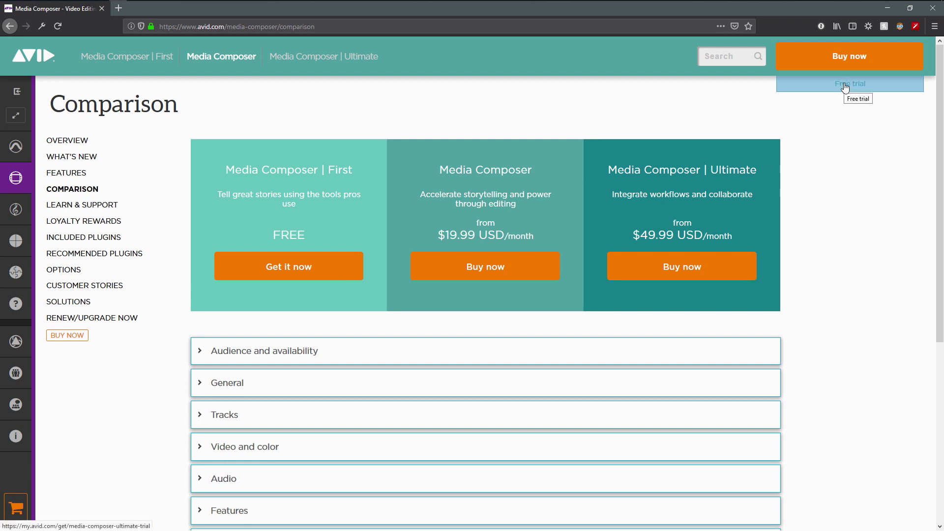
Open the purchase options for Media Composer | Ultimate from the comparison page
{"action": "left_click", "coordinate": [716, 268]}
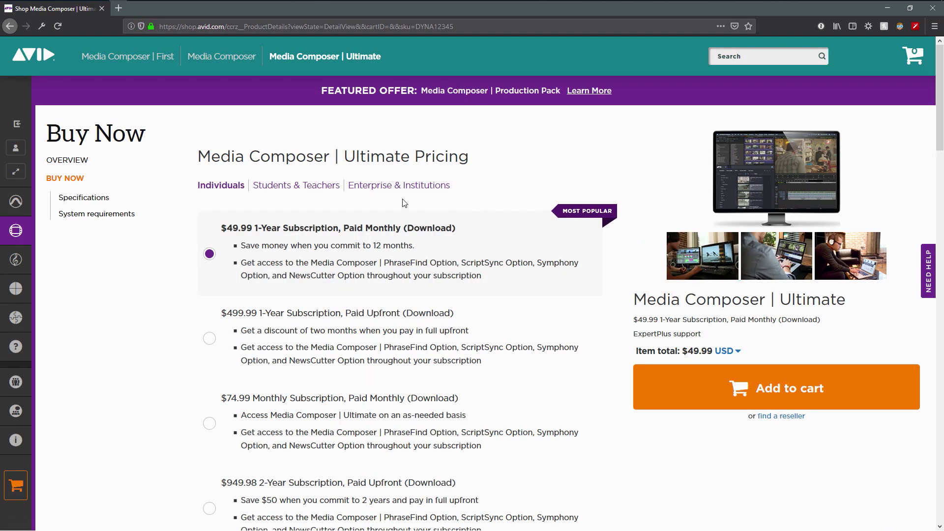
Check Ultimate's student and teacher pricing, then go to the Media Composer | First page
{"action": "left_click", "coordinate": [326, 186]}
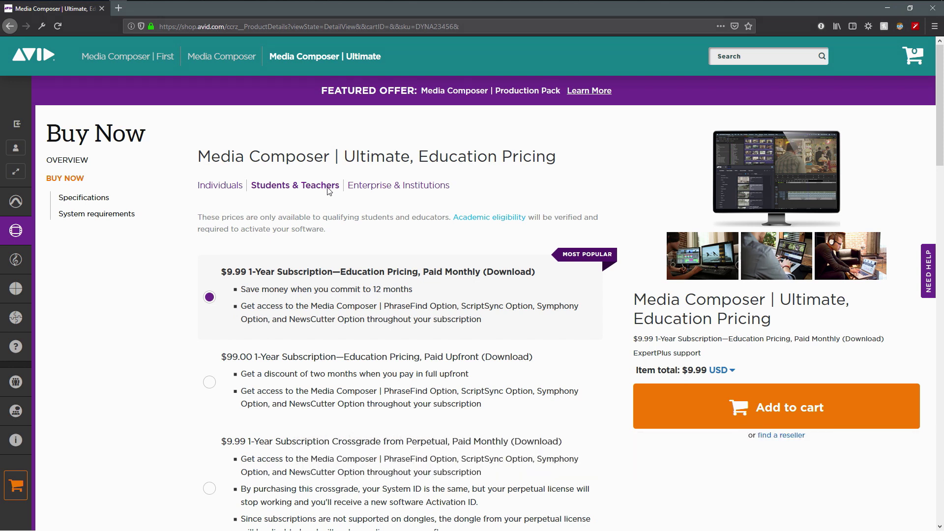
{"action": "left_click", "coordinate": [142, 57]}
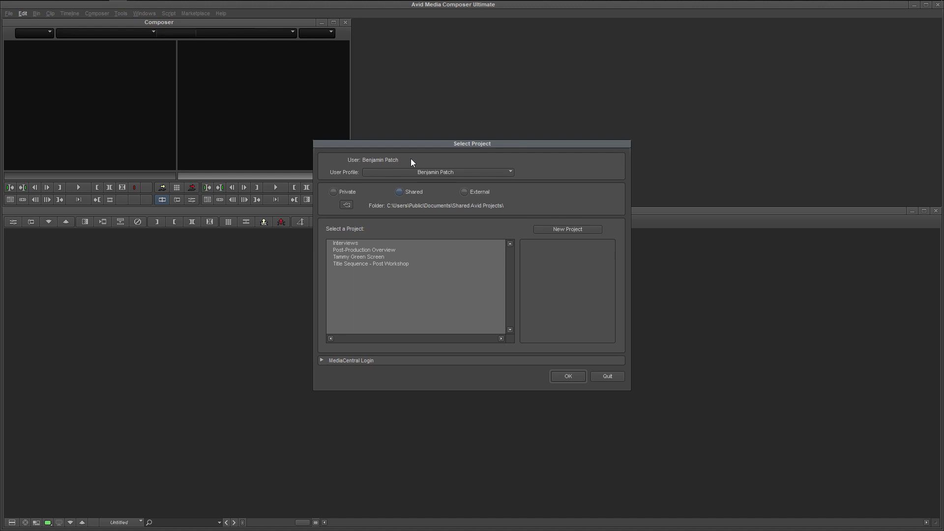
Select The Post Workshop as the user profile in the Select Project dialog
{"action": "left_click", "coordinate": [471, 172]}
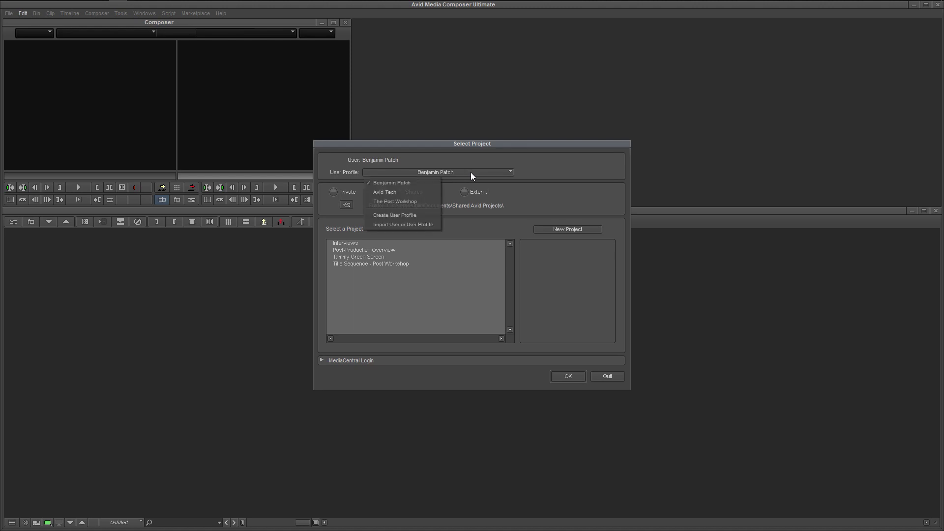
{"action": "left_click", "coordinate": [426, 201]}
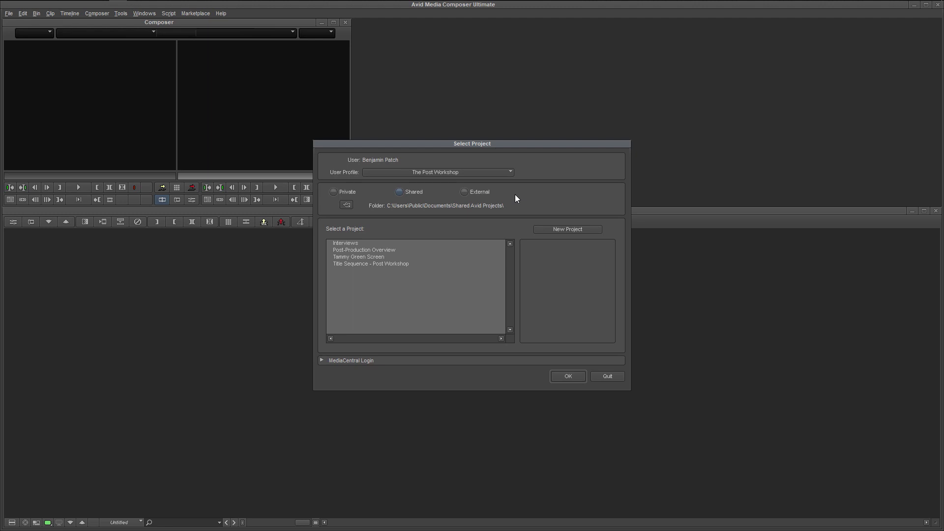
Cycle the project location through Private and Shared to External, then browse for its folder
{"action": "left_click", "coordinate": [335, 193]}
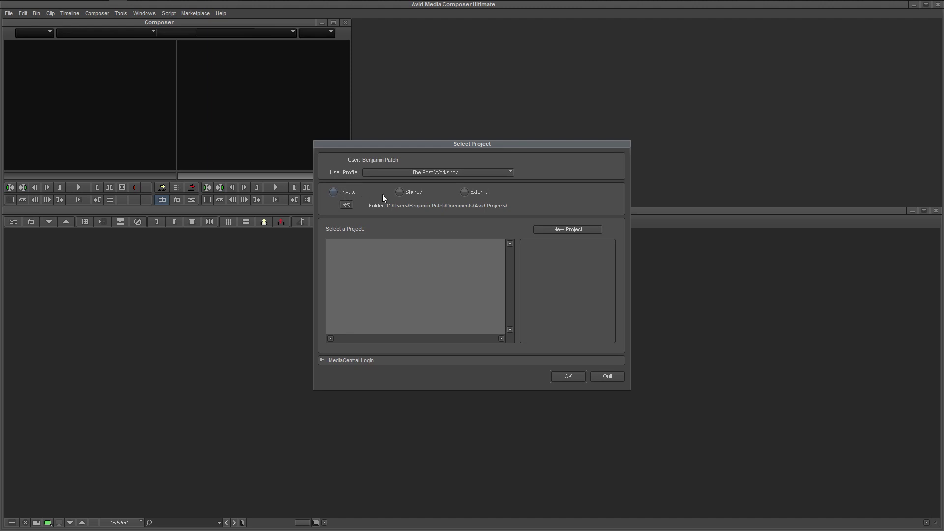
{"action": "left_click", "coordinate": [400, 193]}
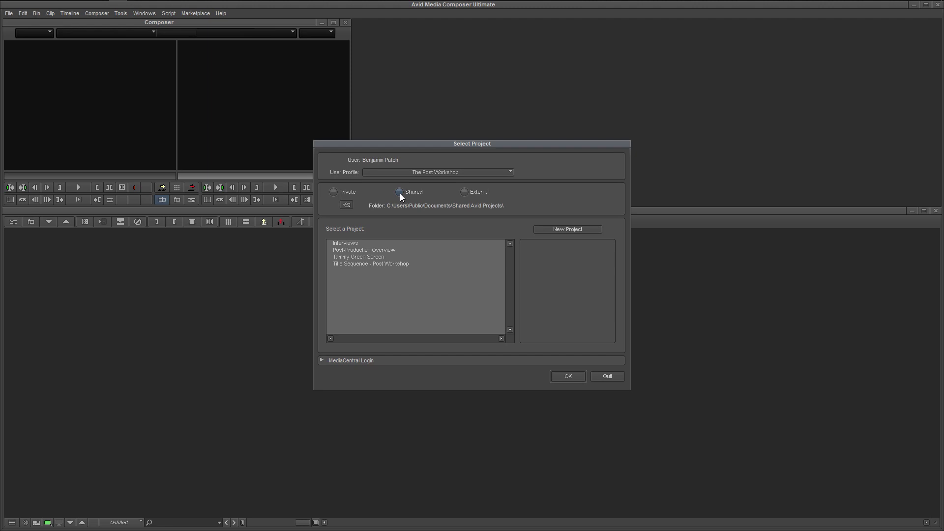
{"action": "left_click", "coordinate": [465, 193]}
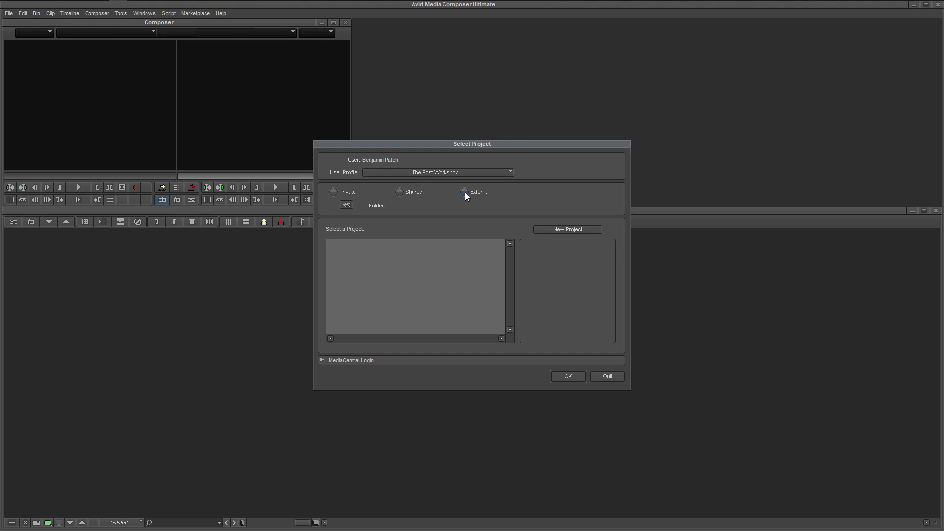
{"action": "left_click", "coordinate": [347, 204]}
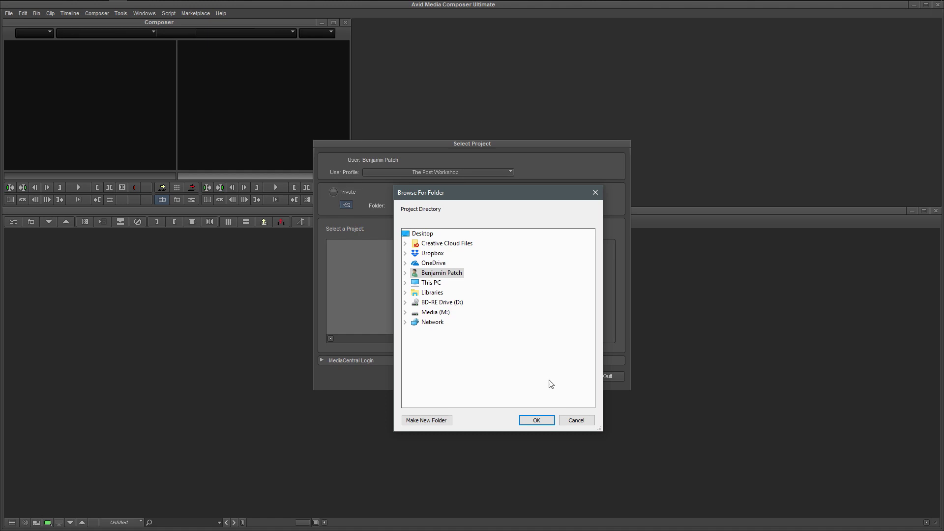
Cancel the folder browser, return to Shared projects and view Post-Production Overview's details
{"action": "left_click", "coordinate": [576, 421]}
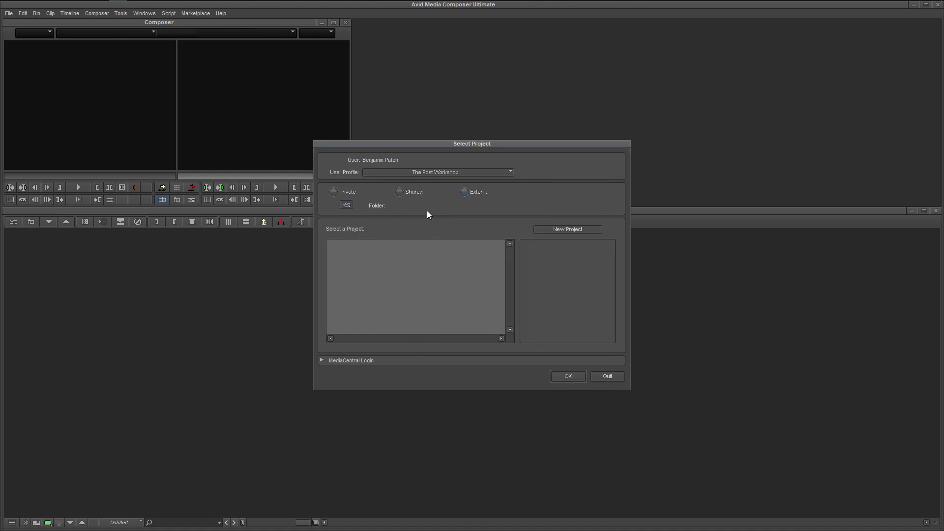
{"action": "left_click", "coordinate": [399, 191]}
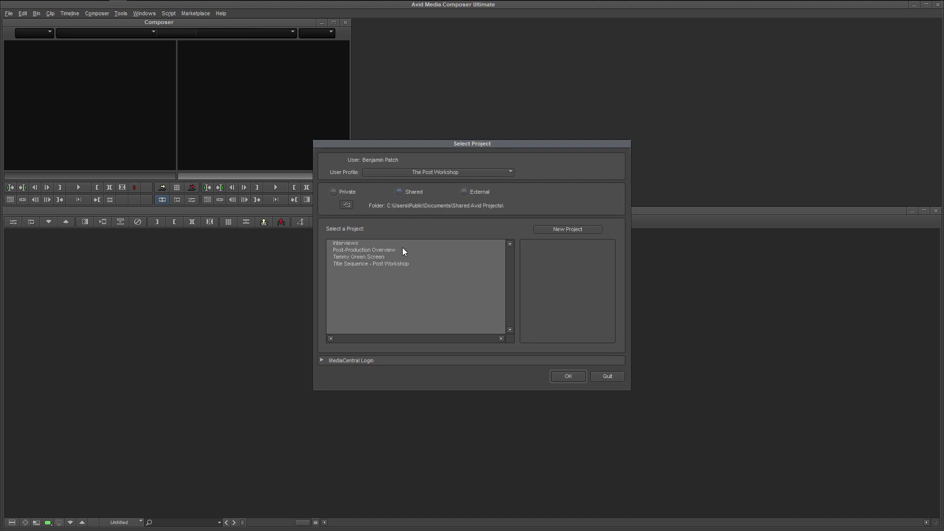
{"action": "left_click", "coordinate": [335, 192]}
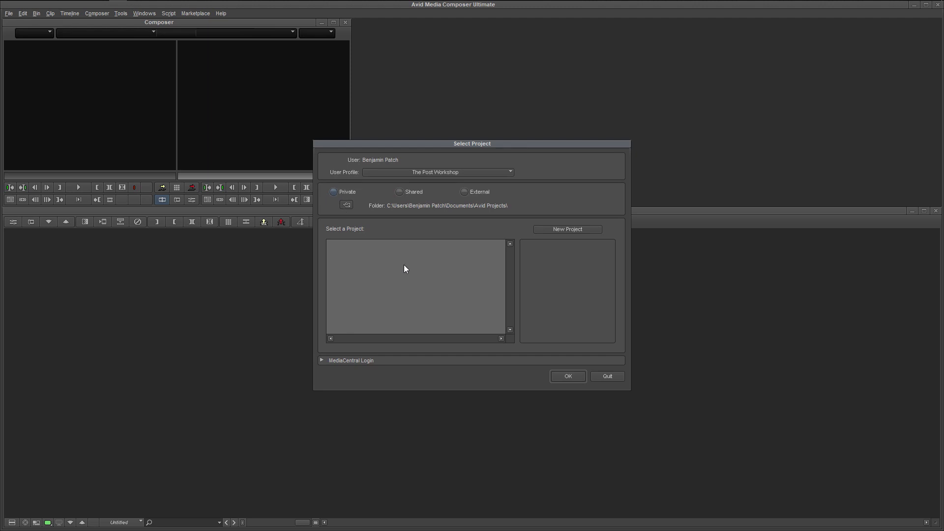
{"action": "left_click", "coordinate": [400, 193]}
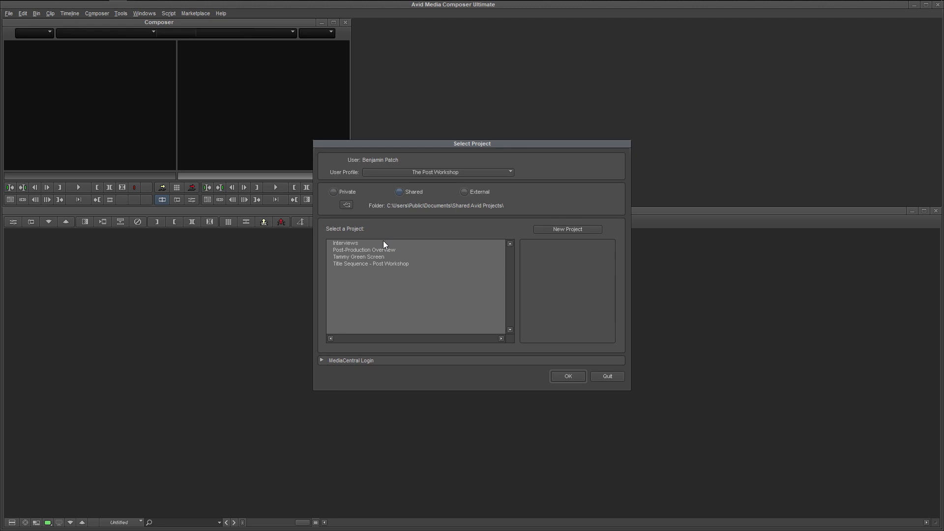
{"action": "left_click", "coordinate": [398, 250]}
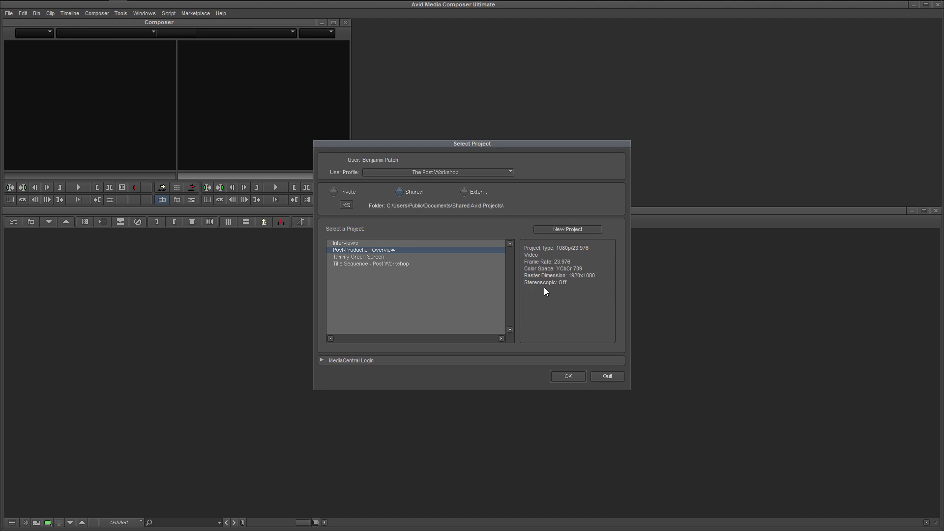
{"action": "left_click", "coordinate": [549, 230]}
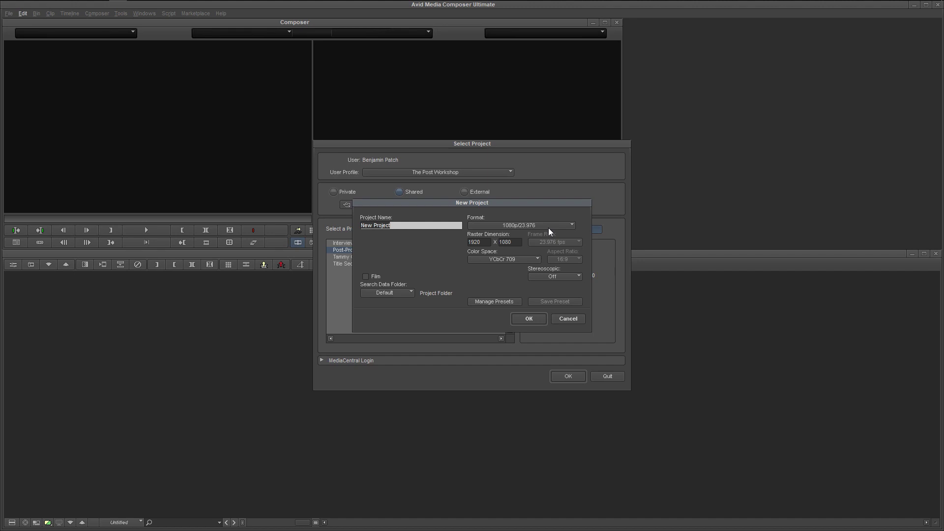
Name the new project 'The Post Workshop Demo' and view the available formats
{"action": "type", "text": "The Post Workshop Demo"}
{"action": "left_click", "coordinate": [495, 223]}
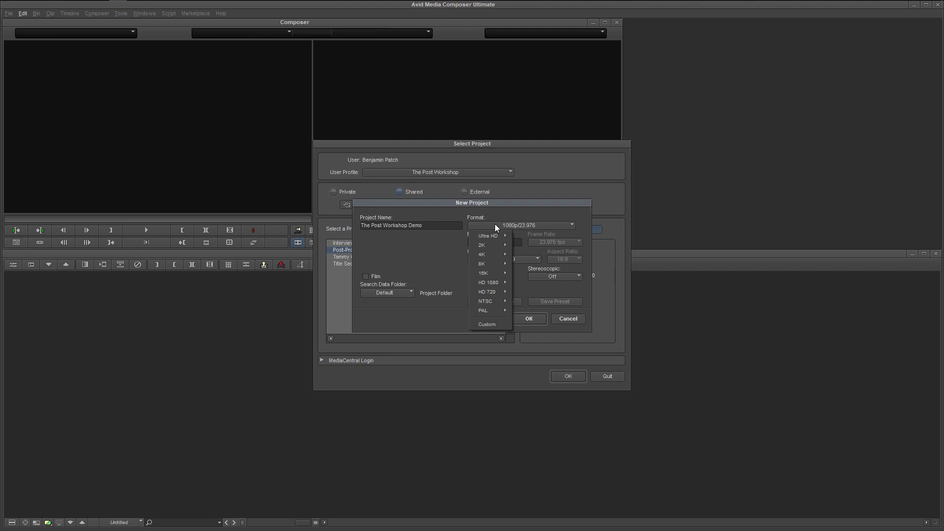
Keep 1080p/23.976 as The Post Workshop Demo's format and create the project
{"action": "mouse_move", "coordinate": [495, 243]}
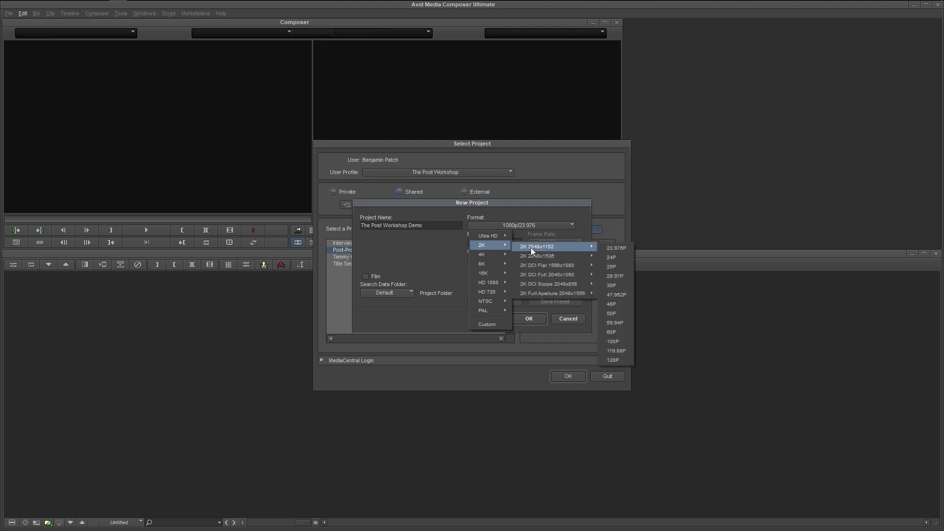
{"action": "mouse_move", "coordinate": [536, 266]}
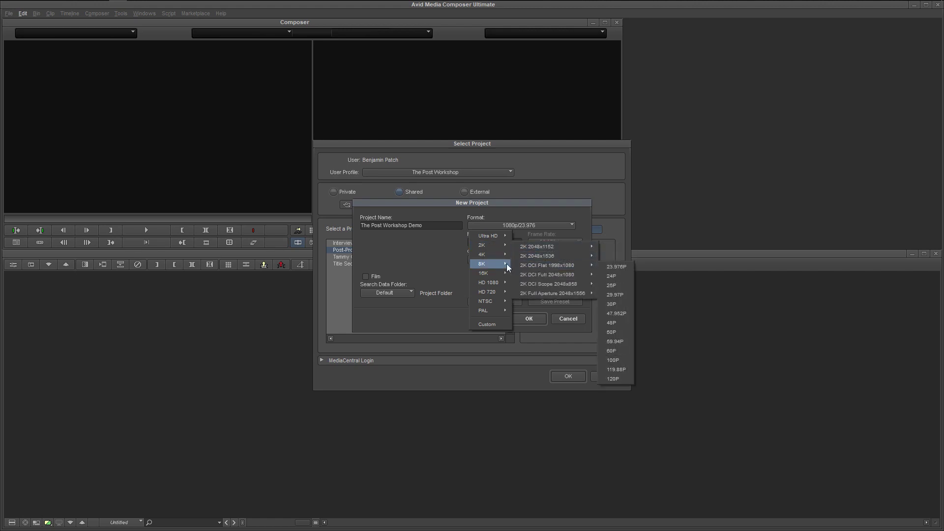
{"action": "mouse_move", "coordinate": [496, 266]}
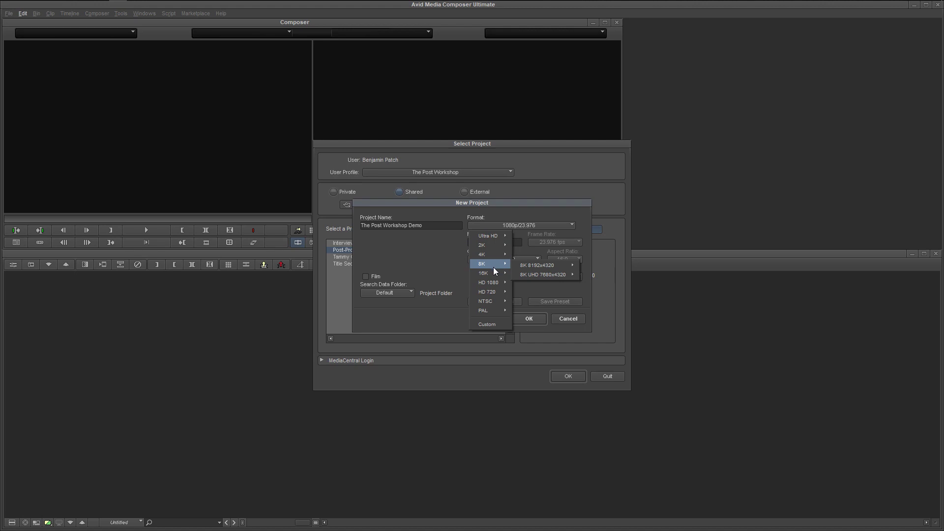
{"action": "mouse_move", "coordinate": [494, 283]}
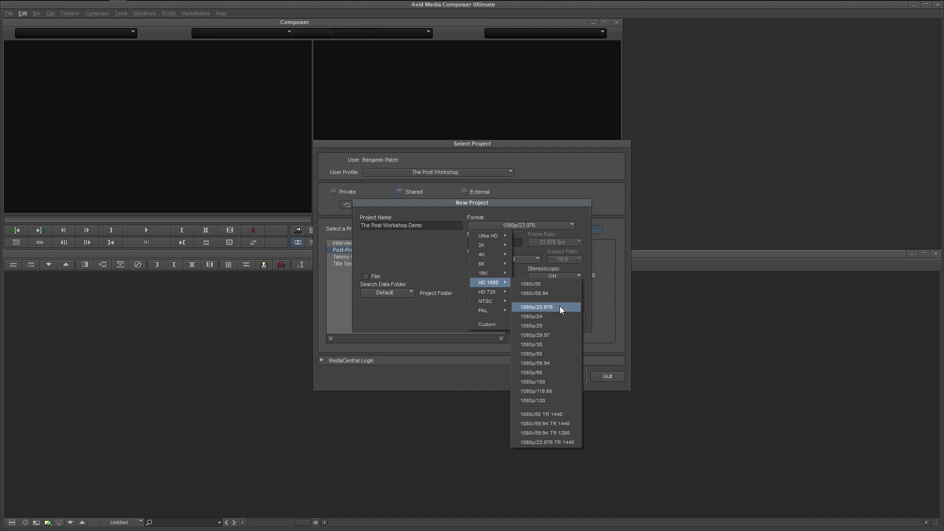
{"action": "left_click", "coordinate": [561, 307]}
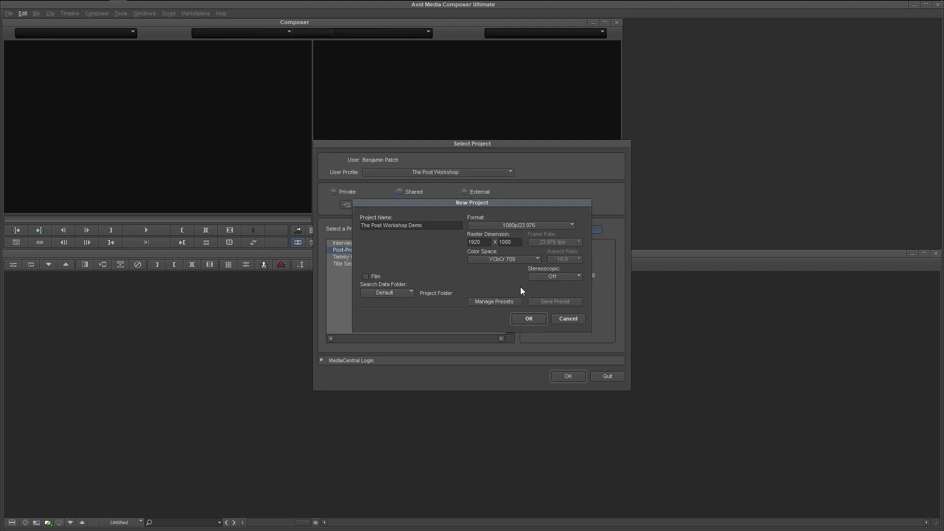
{"action": "left_click", "coordinate": [527, 319]}
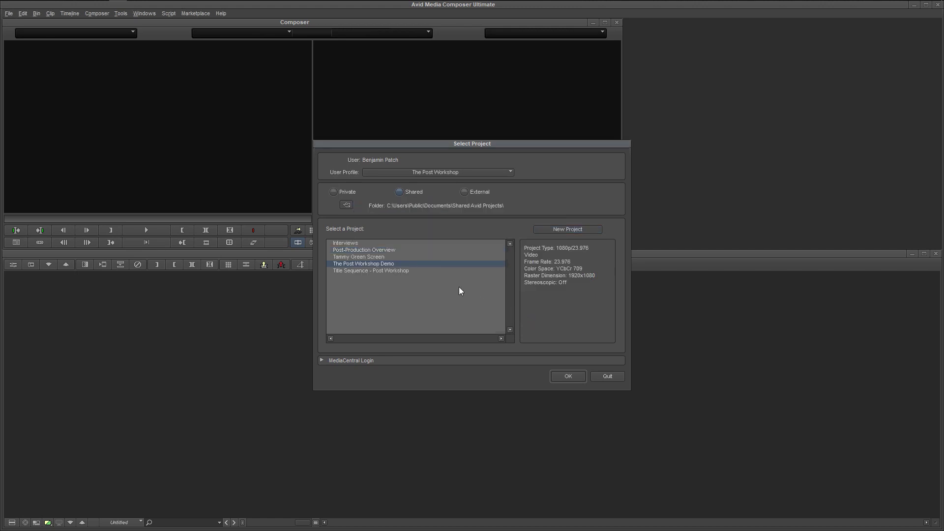
Delete The Post Workshop Demo from the shared project list, confirming the deletion
{"action": "left_click", "coordinate": [421, 264]}
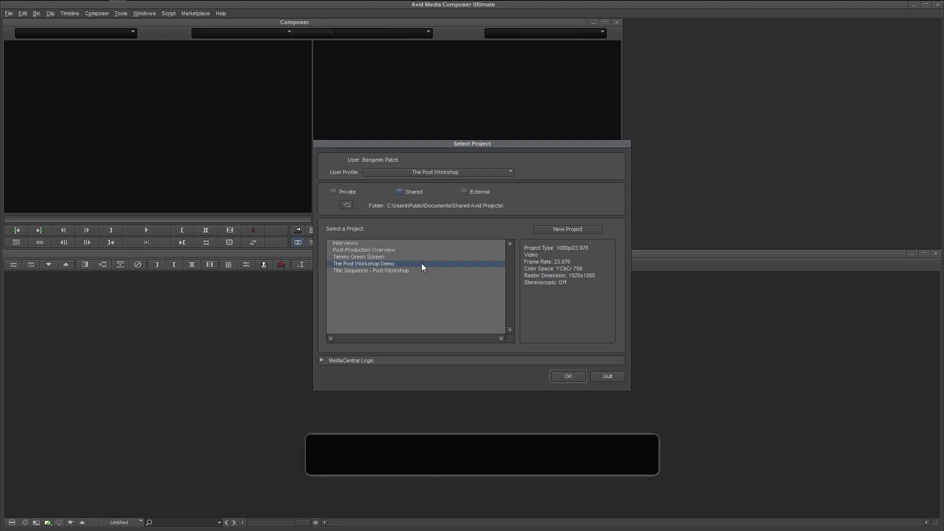
{"action": "key", "text": "Delete"}
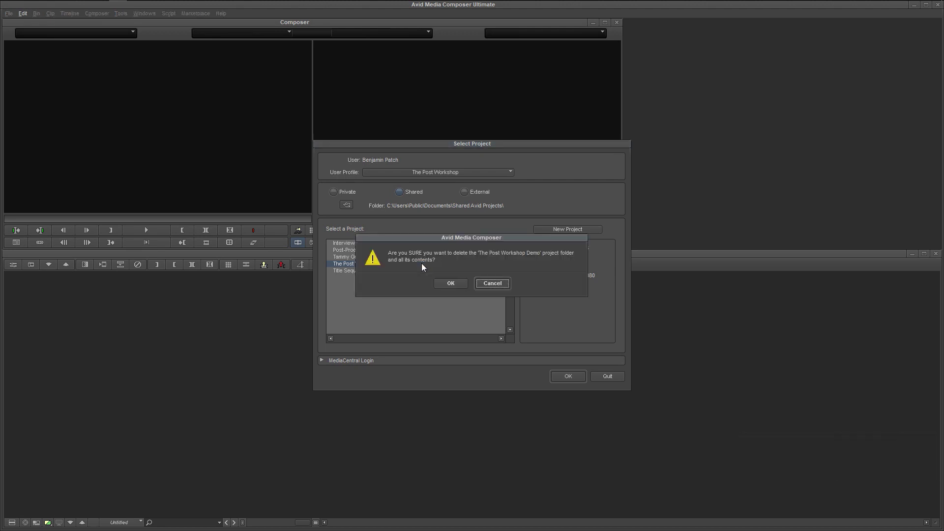
{"action": "left_click", "coordinate": [458, 286]}
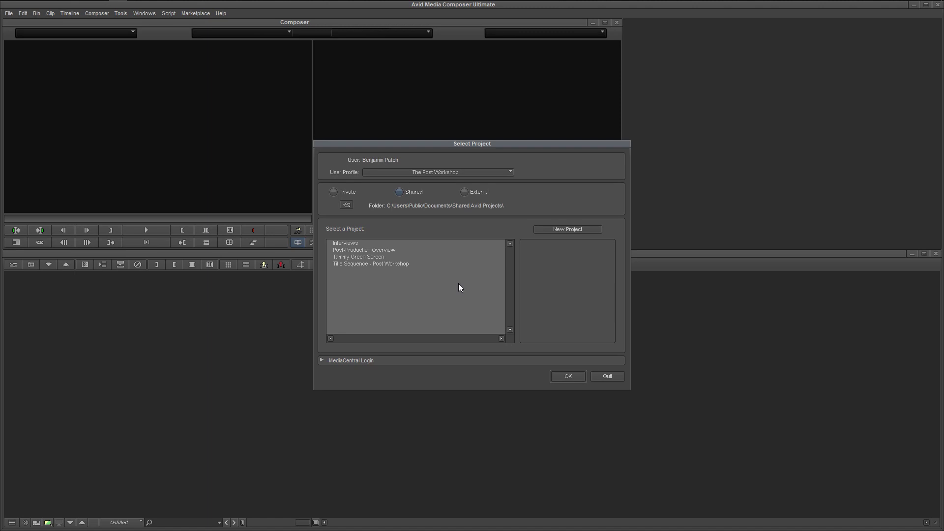
Create a new project named 'The Post Workshop Demo' with HD 1080 1080p/23.976 format and open it
{"action": "left_click", "coordinate": [557, 229]}
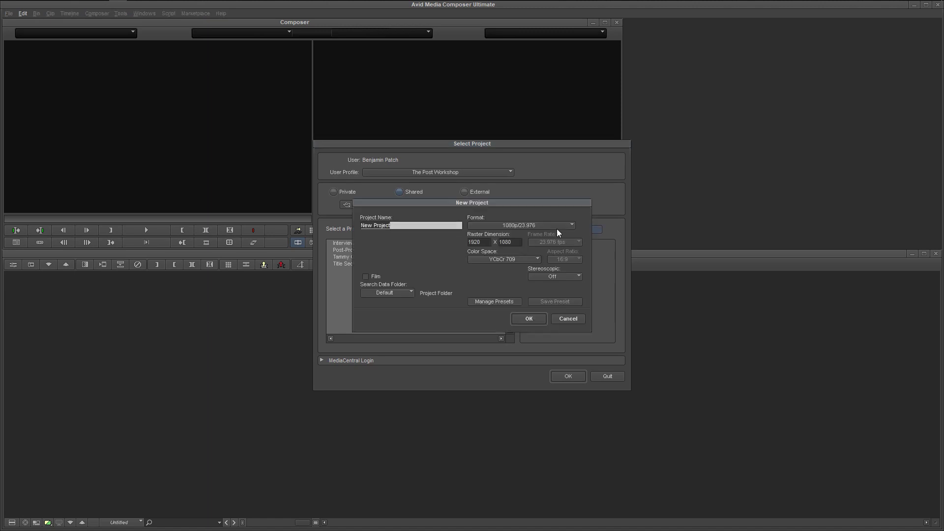
{"action": "type", "text": "The Post Workshop Demo"}
{"action": "left_click", "coordinate": [476, 227]}
{"action": "mouse_move", "coordinate": [492, 281]}
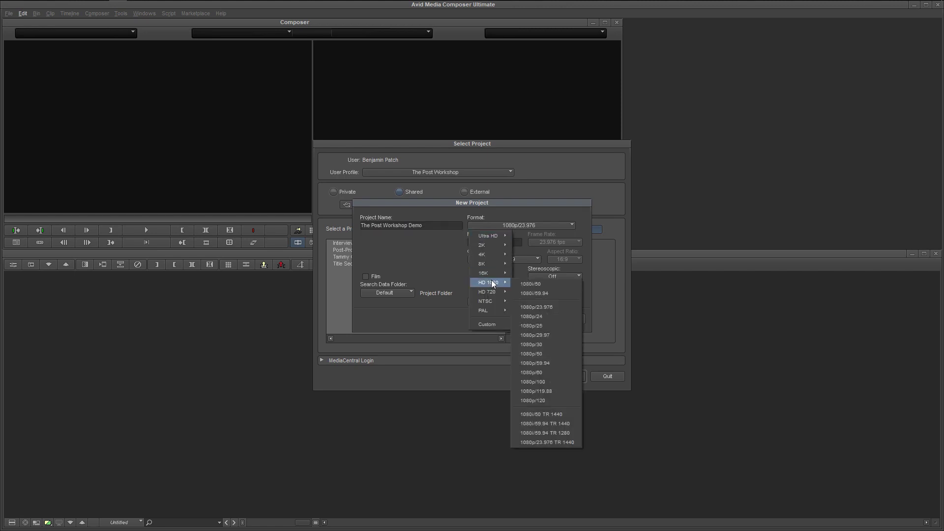
{"action": "left_click", "coordinate": [557, 307]}
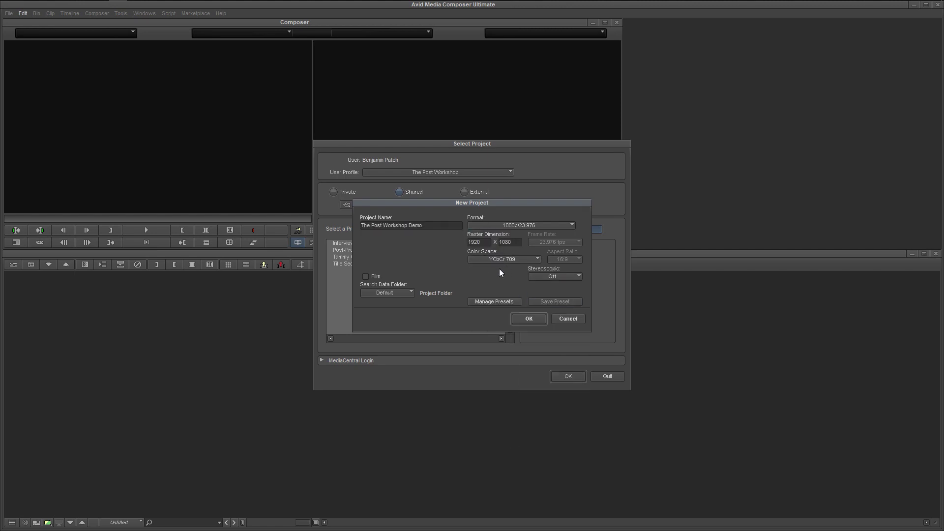
{"action": "left_click", "coordinate": [527, 318]}
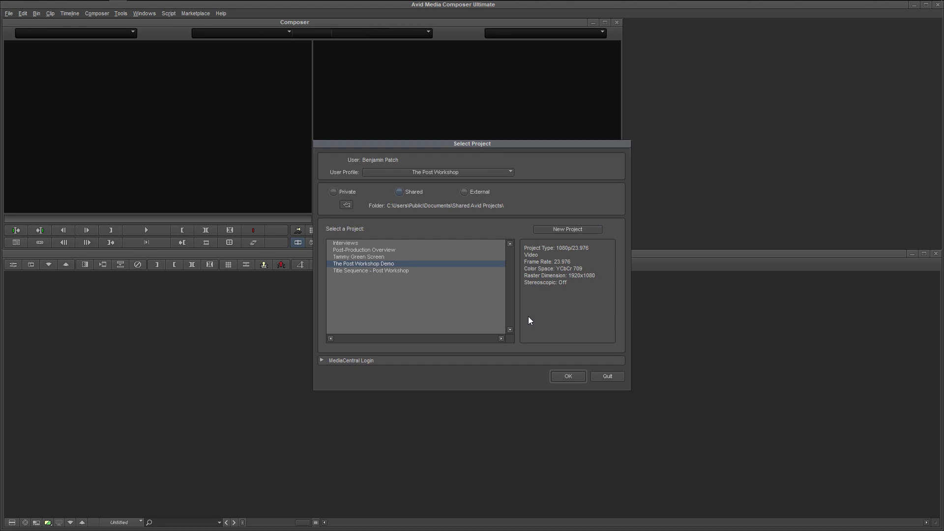
{"action": "left_click", "coordinate": [567, 377]}
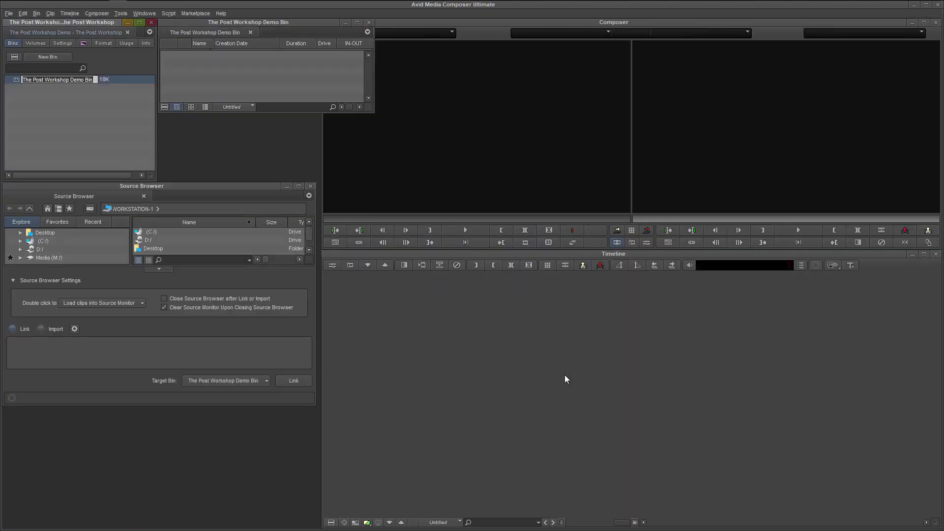
Keep the default bin name 'The Post Workshop Demo Bin' and bring the Composer window forward
{"action": "key", "text": "Return"}
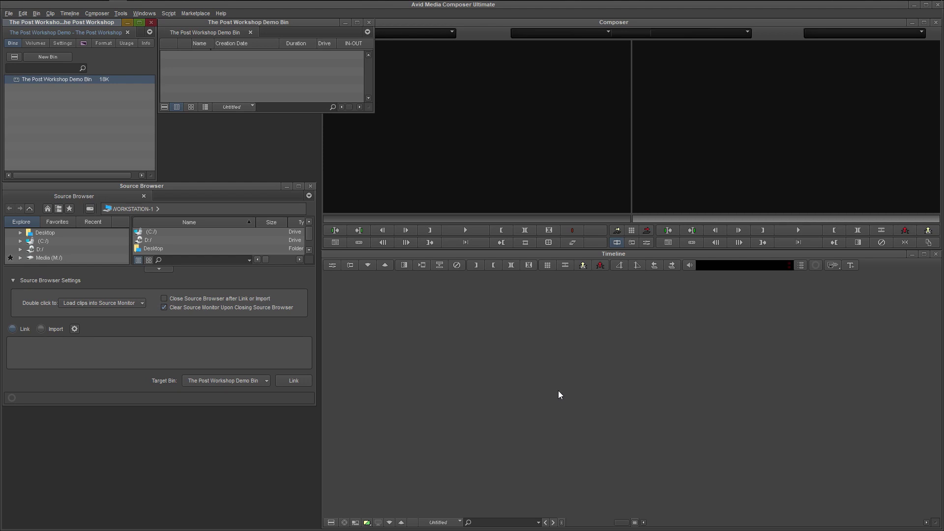
{"action": "left_click", "coordinate": [501, 125]}
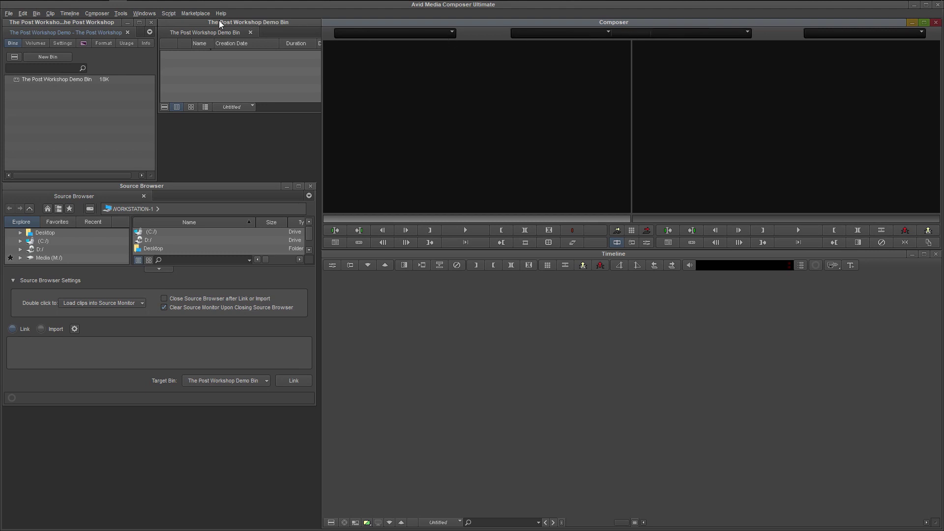
{"action": "left_click", "coordinate": [151, 13]}
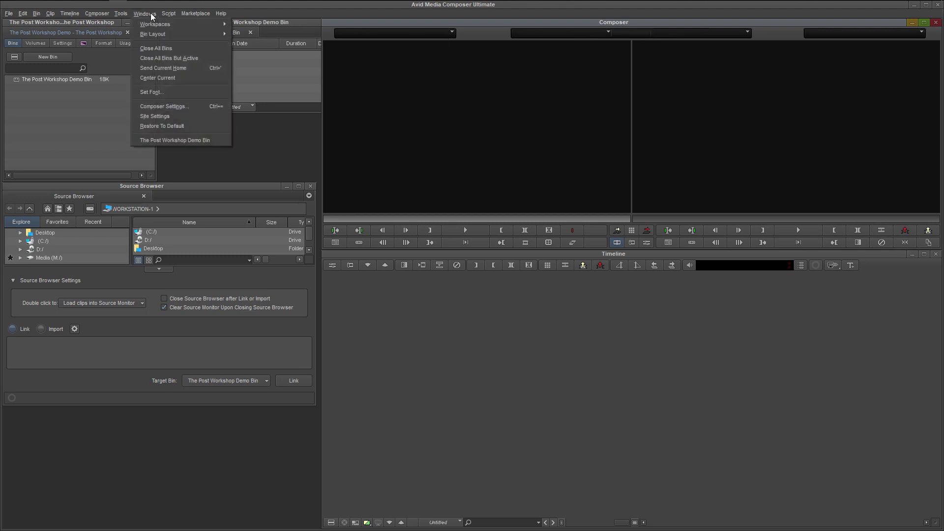
Switch to the Source/Record Editing workspace and restore it to its default layout
{"action": "mouse_move", "coordinate": [164, 26]}
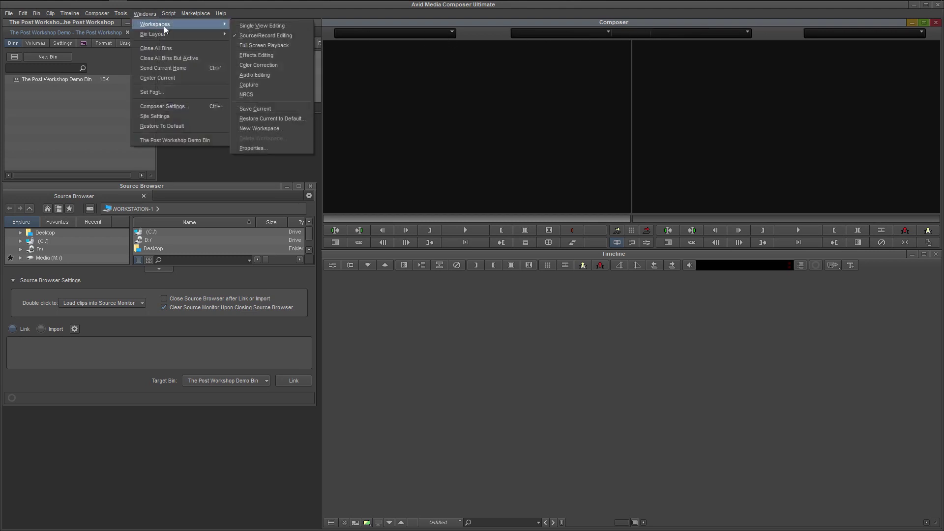
{"action": "left_click", "coordinate": [294, 37]}
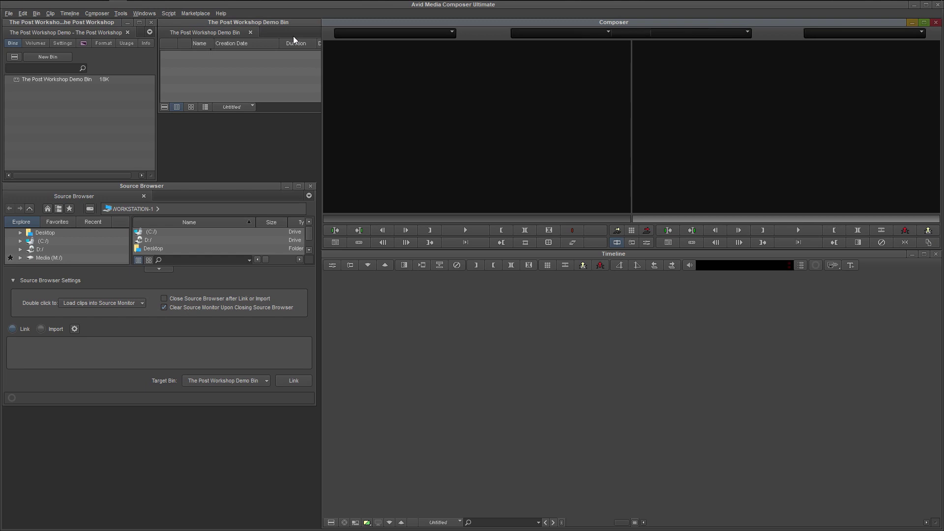
{"action": "left_click", "coordinate": [142, 14]}
{"action": "mouse_move", "coordinate": [153, 23]}
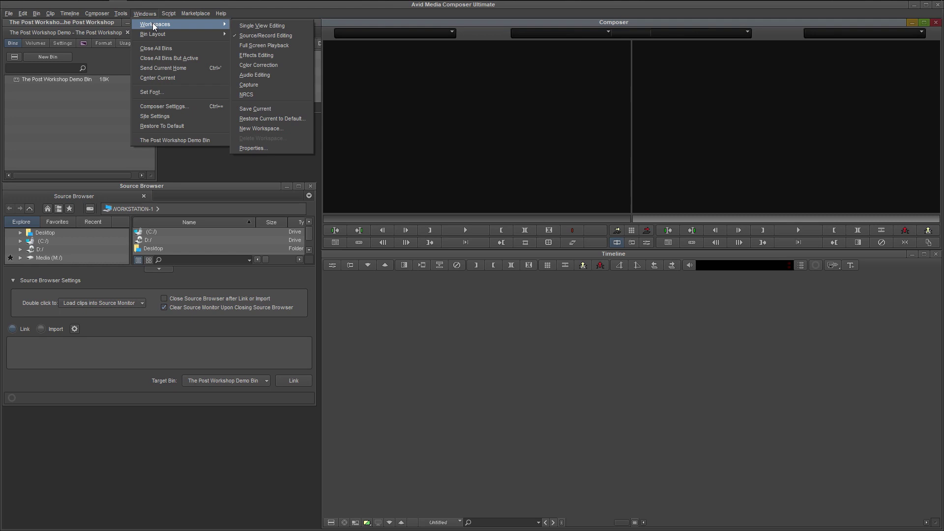
{"action": "left_click", "coordinate": [294, 119]}
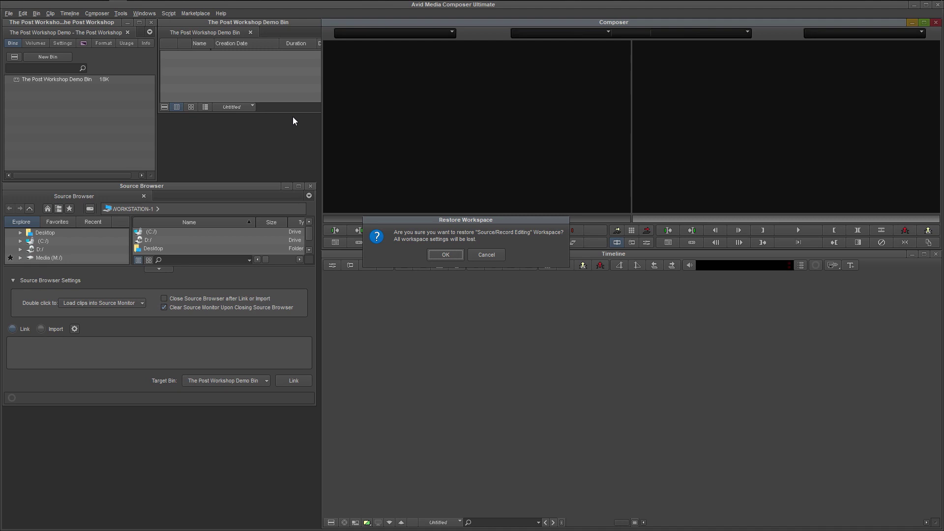
{"action": "left_click", "coordinate": [444, 255]}
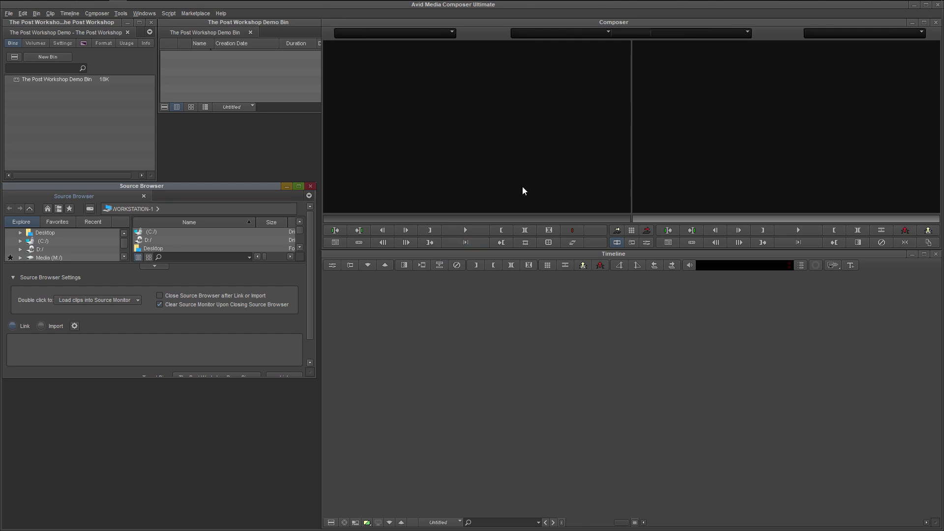
{"action": "left_click", "coordinate": [534, 23]}
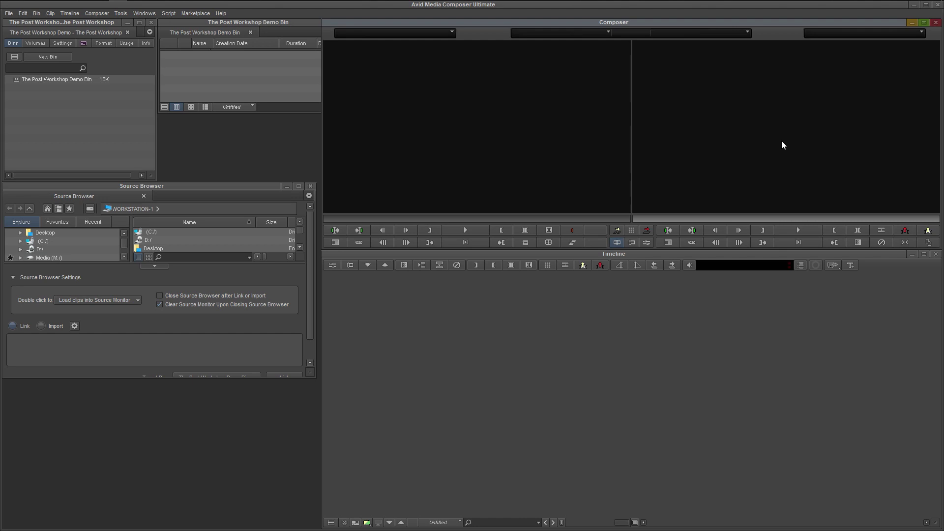
{"action": "left_click", "coordinate": [676, 252]}
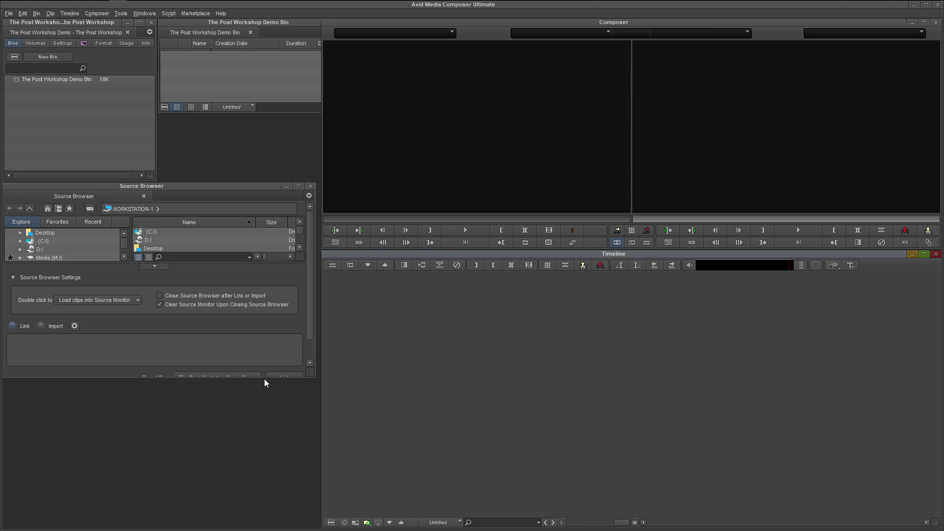
Make the Source Browser taller to reveal Target Bin, then bring The Post Workshop Demo Bin forward
{"action": "left_click_drag", "start_coordinate": [261, 378], "coordinate": [259, 414]}
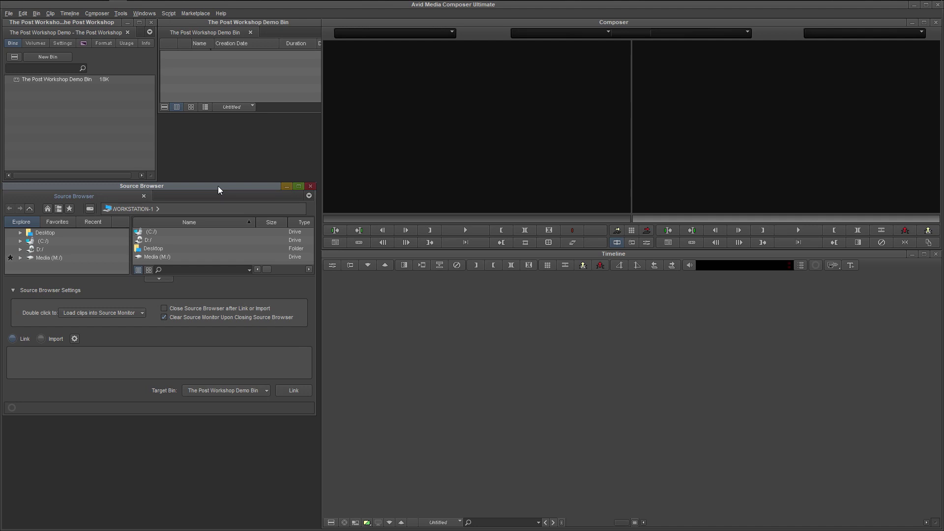
{"action": "left_click", "coordinate": [201, 22]}
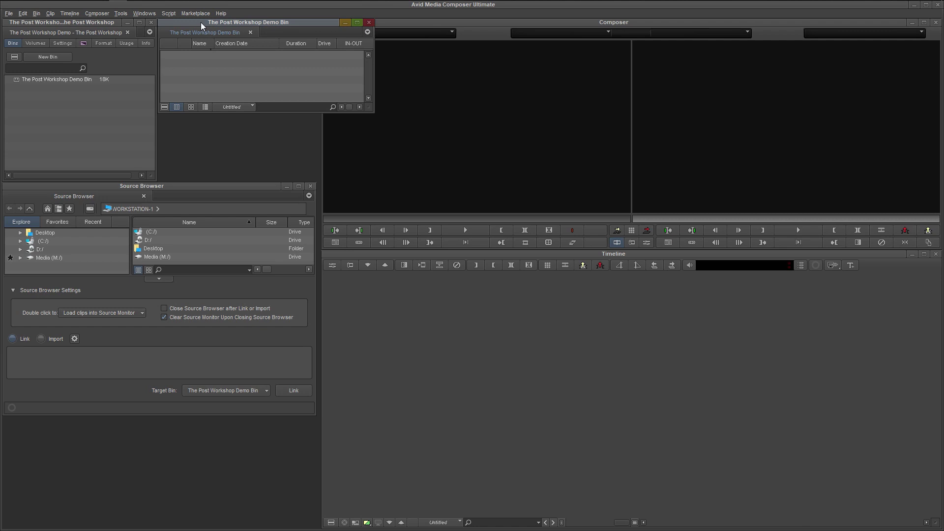
Rename the existing bin to Bin 1, then create and name Bin 2 and Bin 3
{"action": "left_click", "coordinate": [93, 22]}
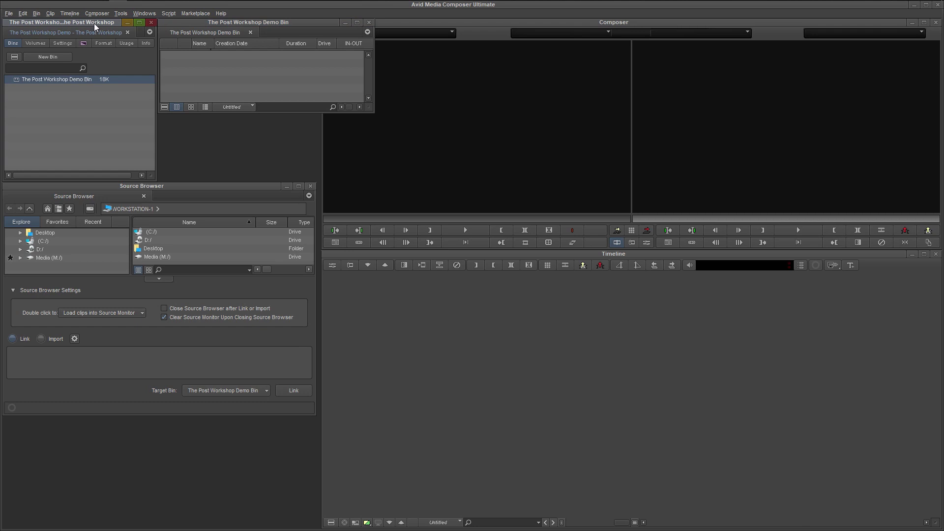
{"action": "left_click", "coordinate": [77, 82]}
{"action": "type", "text": "Bin 1"}
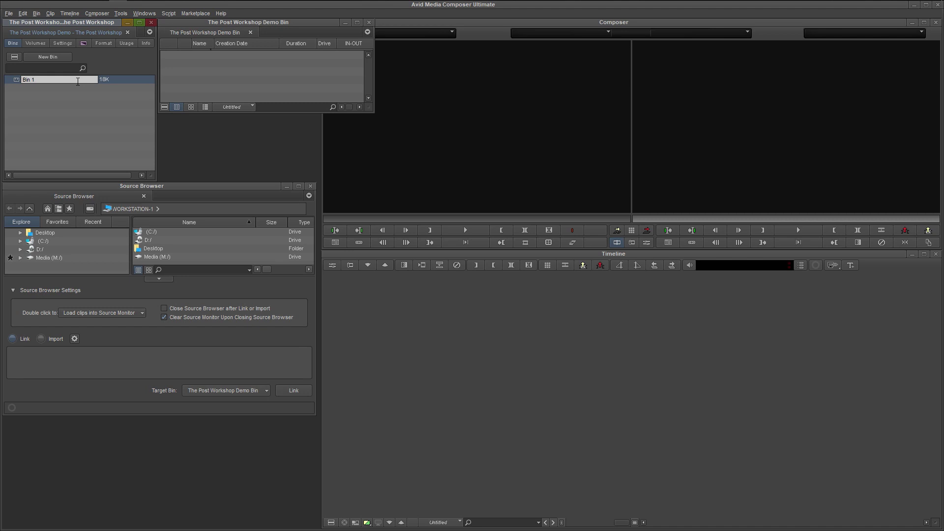
{"action": "key", "text": "Return"}
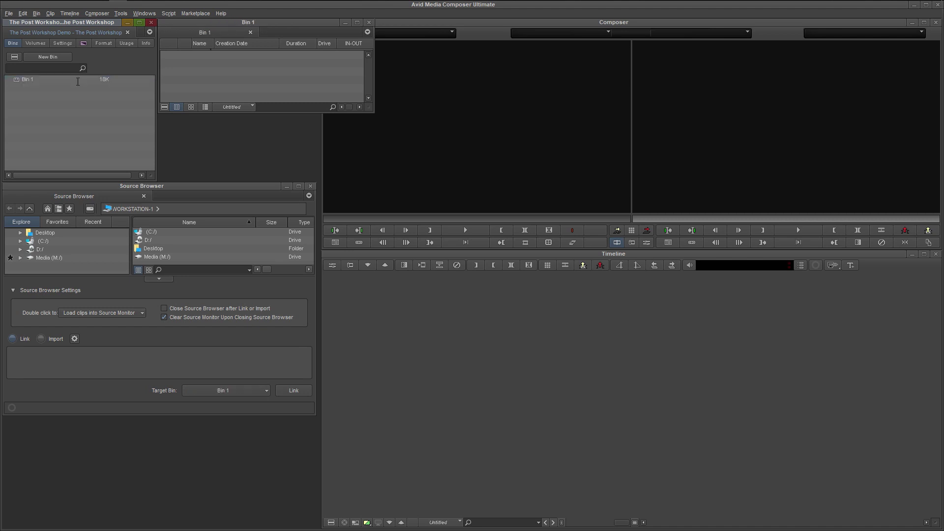
{"action": "left_click", "coordinate": [58, 57]}
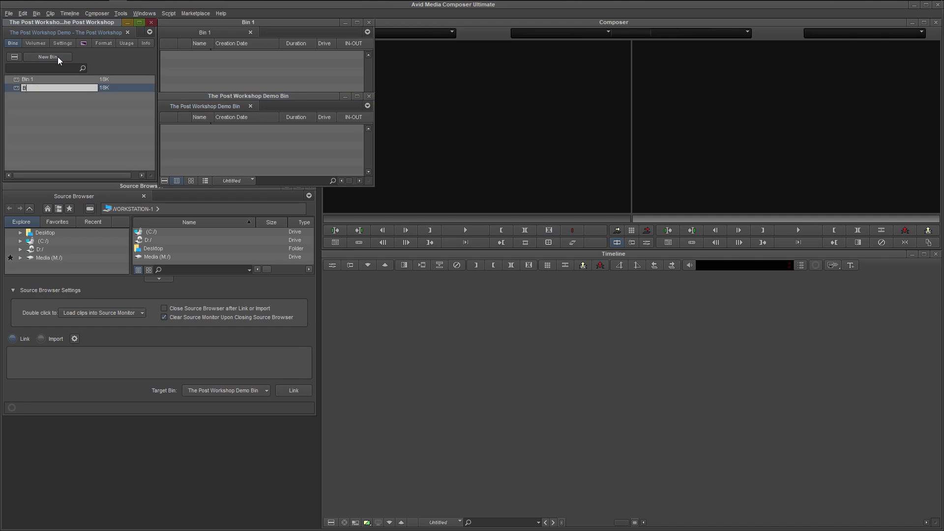
{"action": "type", "text": "Bin 2"}
{"action": "key", "text": "Return"}
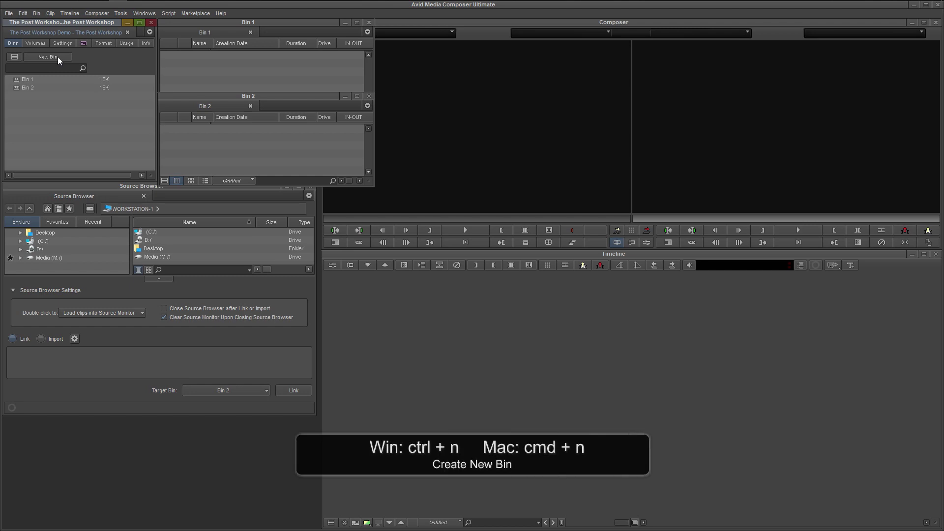
{"action": "key", "text": "ctrl+n"}
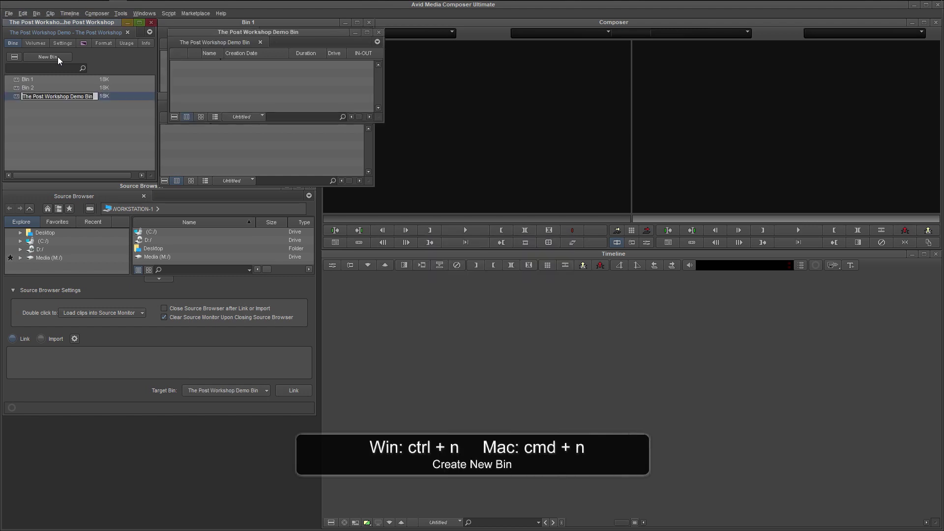
{"action": "type", "text": "Bin 3"}
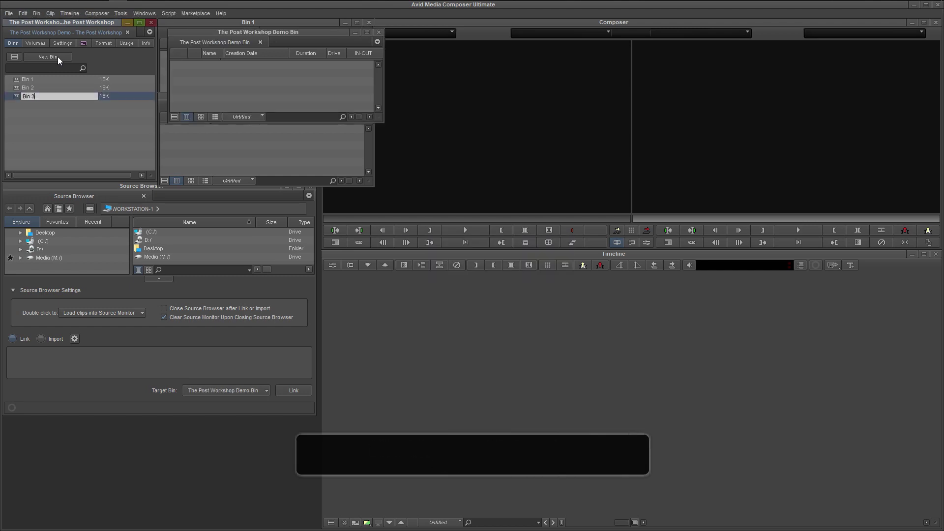
{"action": "key", "text": "Return"}
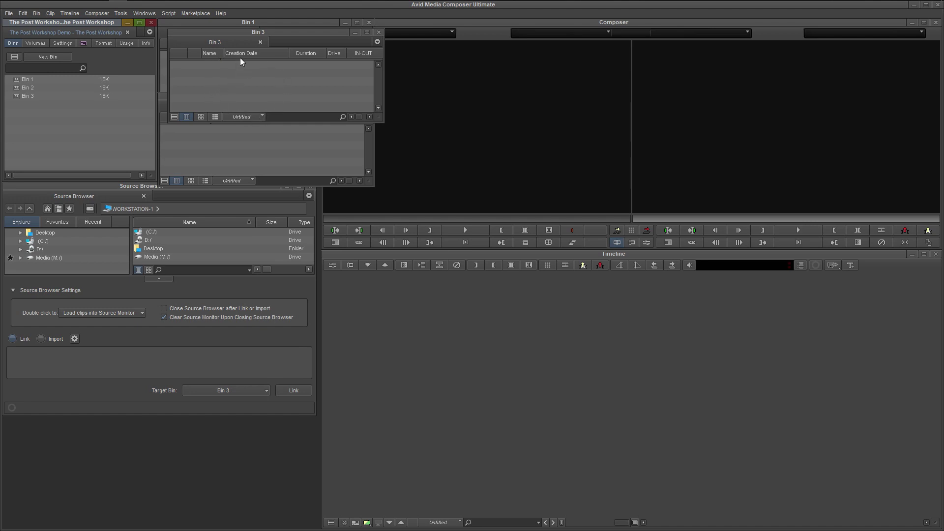
Dock Bin 3 as a tab beside Bin 2 in one bin window
{"action": "left_click_drag", "start_coordinate": [223, 33], "coordinate": [360, 79]}
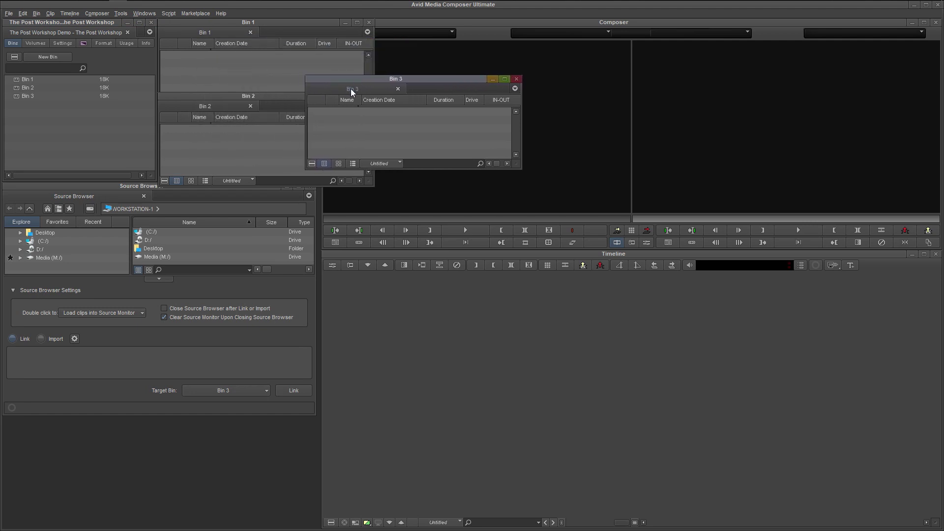
{"action": "left_click_drag", "start_coordinate": [370, 89], "coordinate": [368, 88]}
{"action": "left_click_drag", "start_coordinate": [279, 108], "coordinate": [276, 108]}
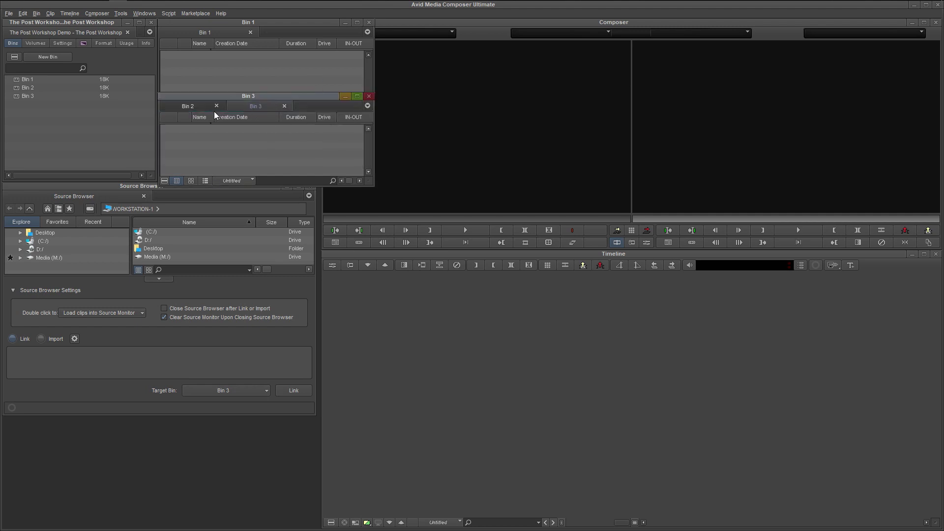
Open all three bins together in one window, then close the tabs and the bin window
{"action": "left_click", "coordinate": [17, 98]}
{"action": "key", "text": "ctrl+a"}
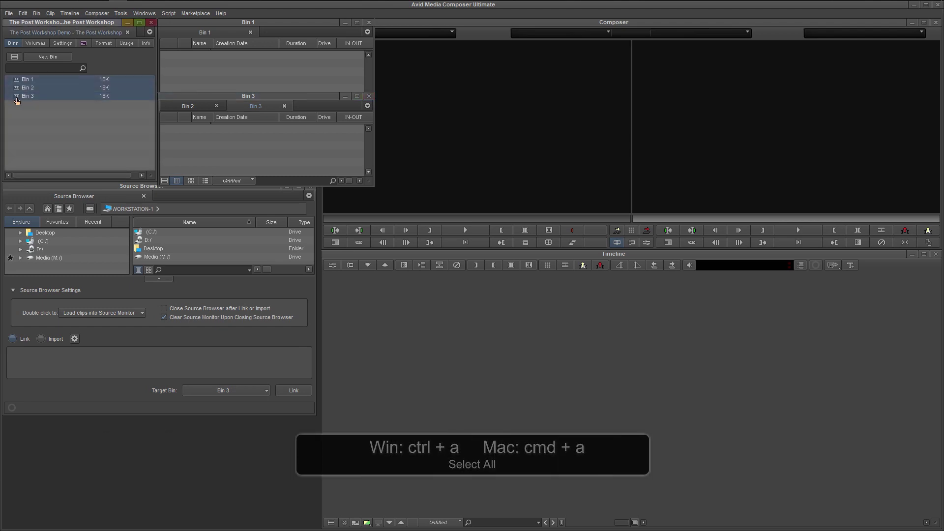
{"action": "right_click", "coordinate": [17, 98]}
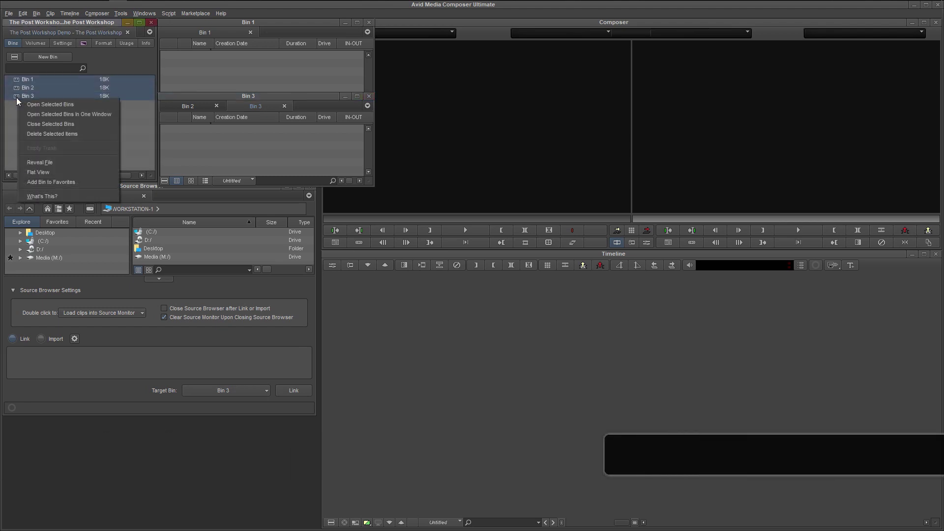
{"action": "left_click", "coordinate": [42, 115]}
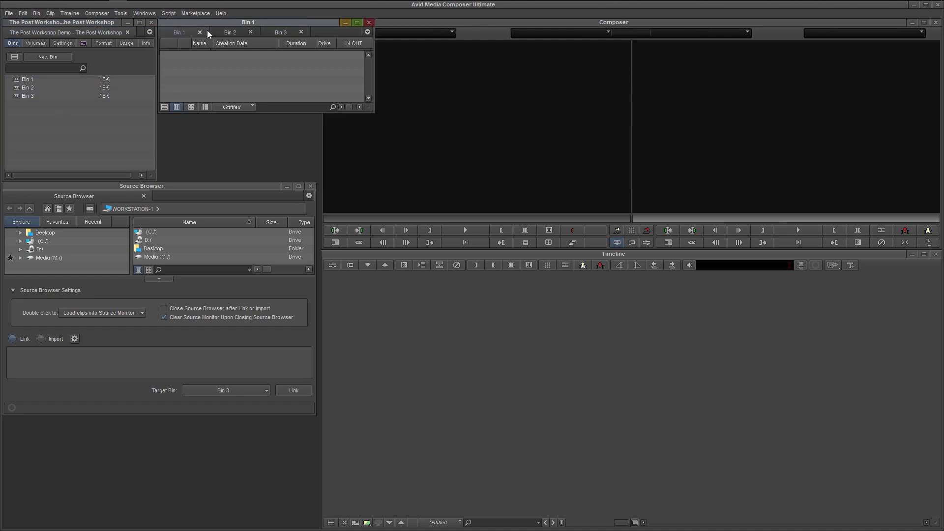
{"action": "left_click", "coordinate": [230, 33]}
{"action": "left_click", "coordinate": [281, 33]}
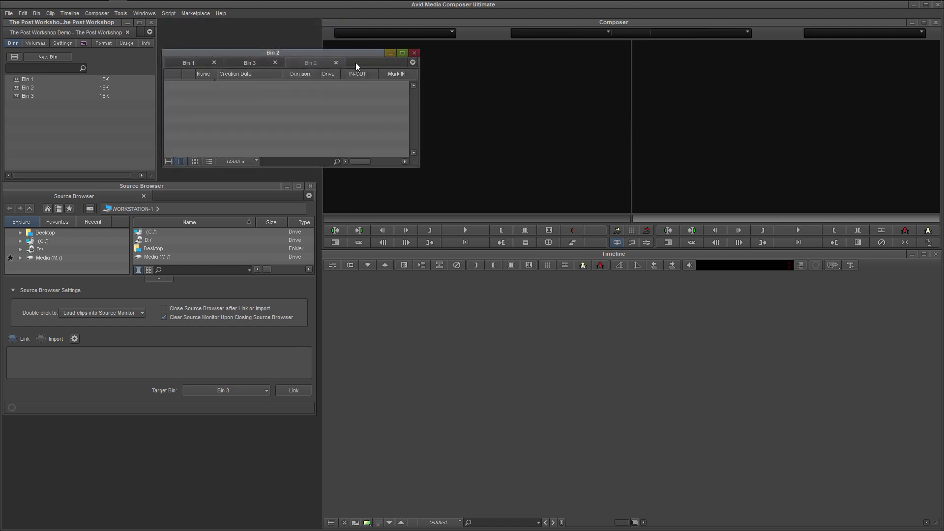
{"action": "left_click", "coordinate": [336, 63]}
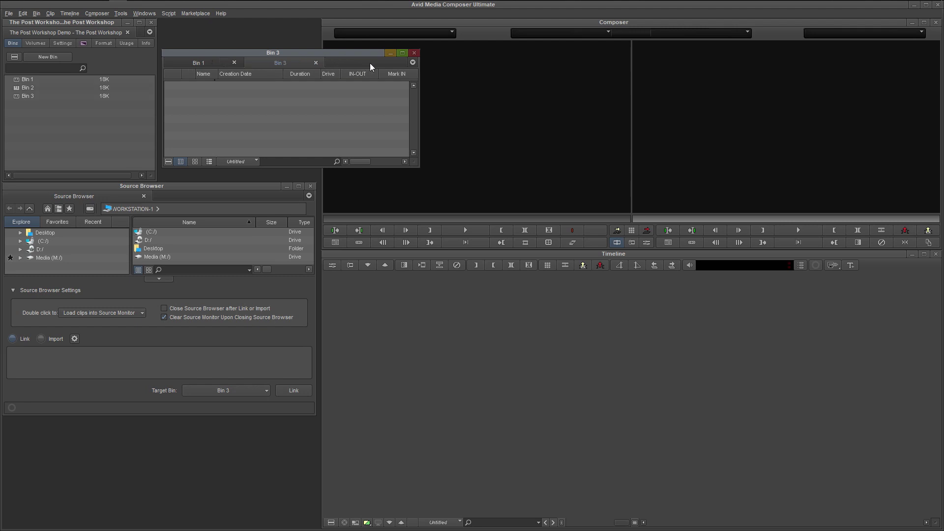
{"action": "left_click", "coordinate": [414, 53]}
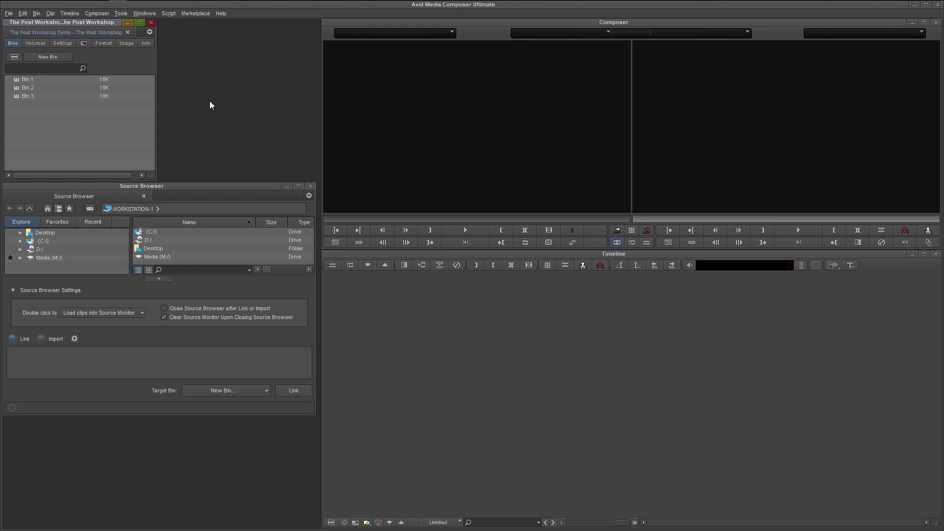
Create a new bin named Bin 0
{"action": "key", "text": "ctrl+n"}
{"action": "type", "text": "Bi"}
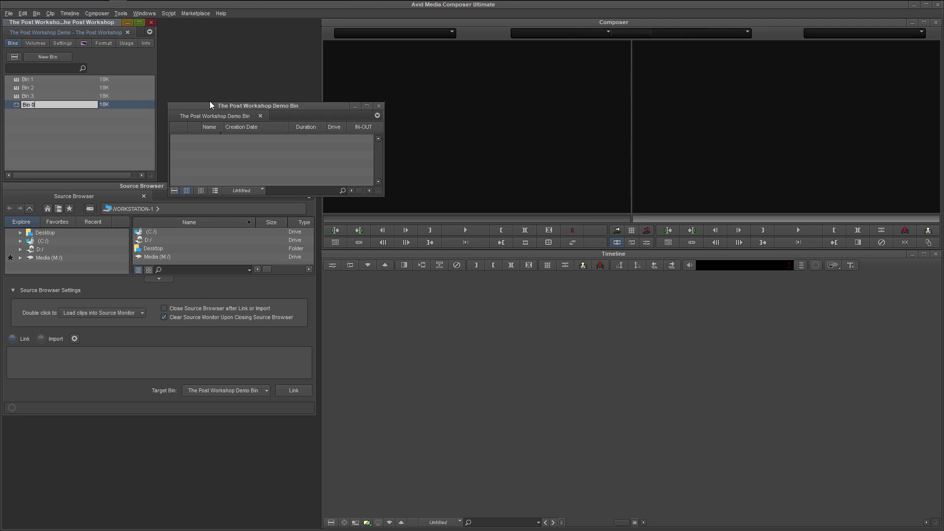
{"action": "type", "text": "n 0"}
{"action": "key", "text": "Return"}
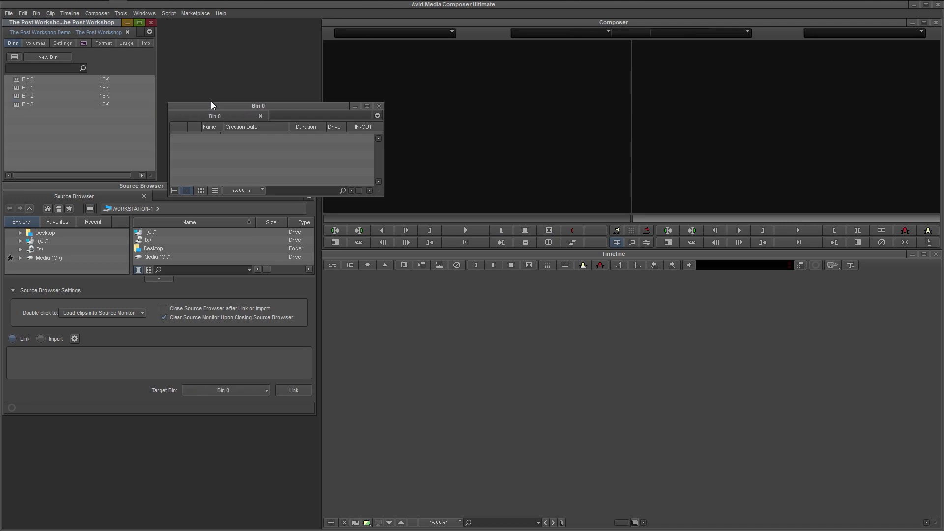
Create a folder named 'Bin Folder' and move Bin 1, Bin 2 and Bin 3 into it
{"action": "left_click", "coordinate": [15, 56]}
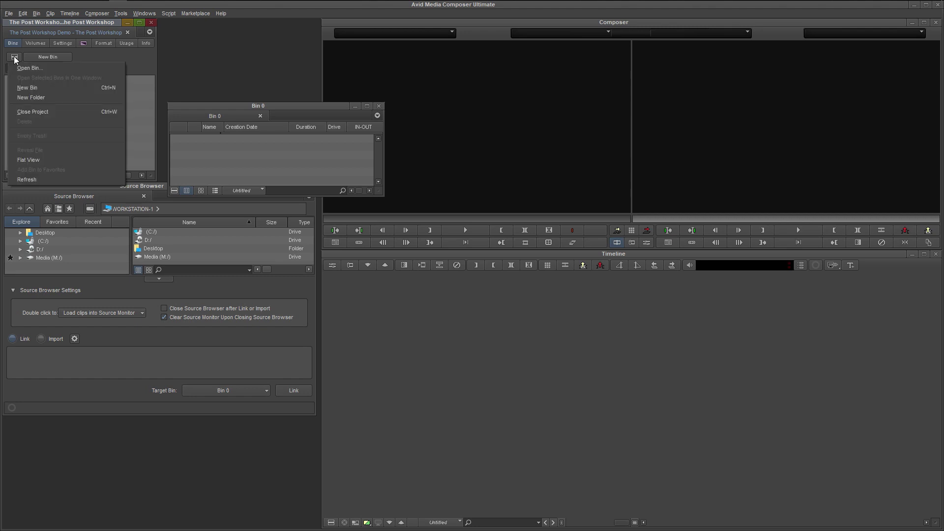
{"action": "left_click", "coordinate": [62, 98]}
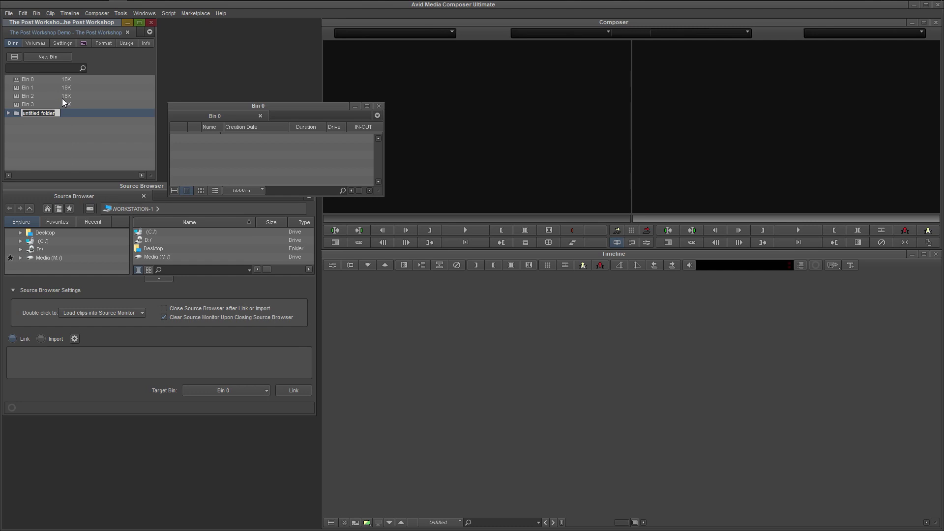
{"action": "type", "text": "Bin Folder"}
{"action": "key", "text": "Return"}
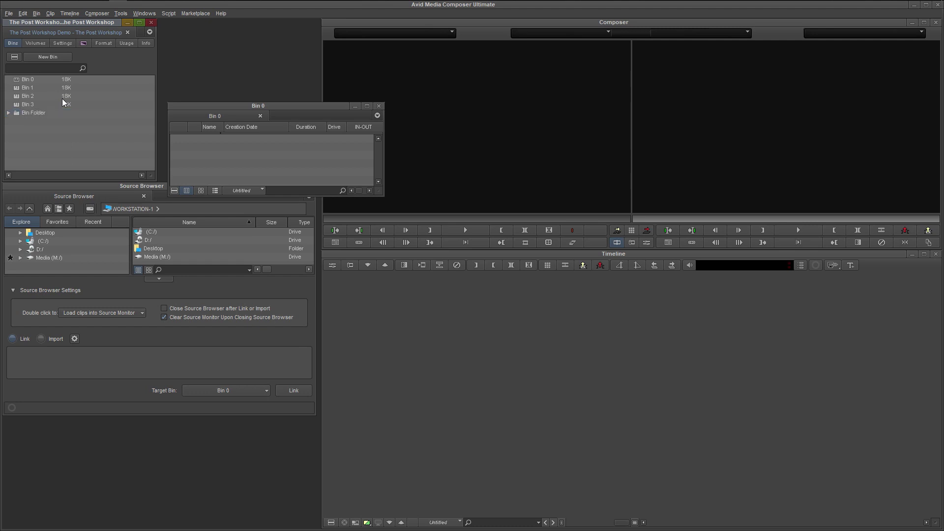
{"action": "left_click_drag", "start_coordinate": [16, 89], "coordinate": [16, 113]}
{"action": "left_click", "coordinate": [8, 88]}
Create a folder named 'Nested Folder' and move it into Bin Folder
{"action": "right_click", "coordinate": [63, 138]}
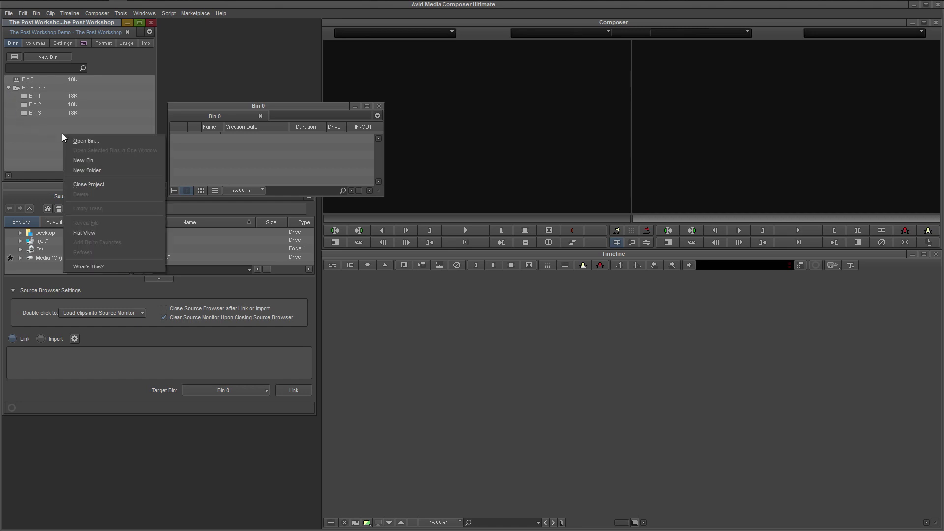
{"action": "left_click", "coordinate": [110, 170]}
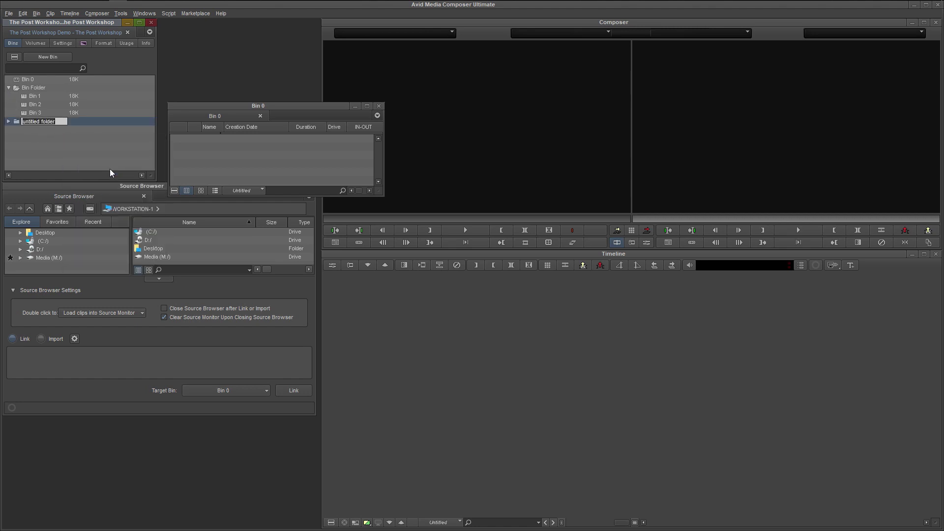
{"action": "type", "text": "Nested Folder"}
{"action": "key", "text": "Return"}
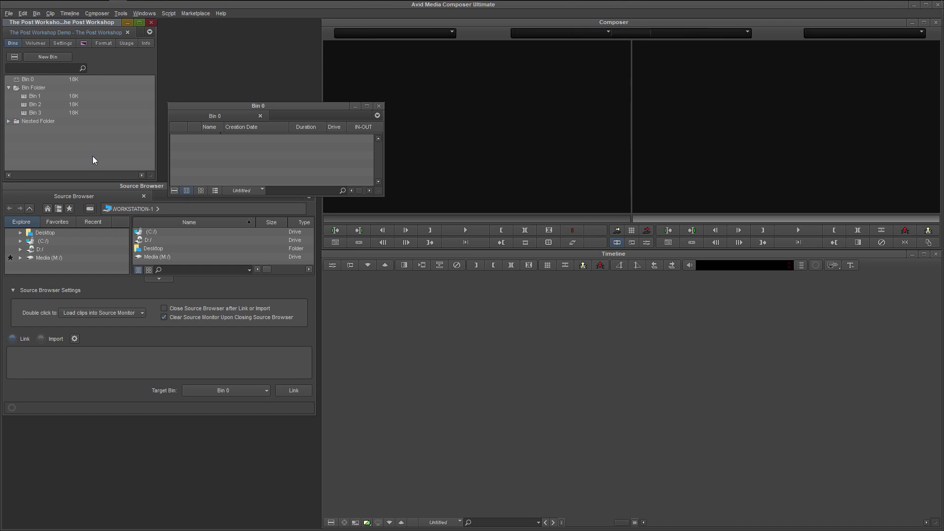
{"action": "left_click_drag", "start_coordinate": [31, 121], "coordinate": [30, 85]}
{"action": "left_click", "coordinate": [8, 88]}
{"action": "left_click", "coordinate": [9, 87]}
Rearrange Nested Folder and Bin 3 within Bin Folder, then select Nested Folder
{"action": "mouse_move", "coordinate": [30, 121]}
{"action": "left_mouse_down"}
{"action": "mouse_move", "coordinate": [33, 104]}
{"action": "mouse_move", "coordinate": [23, 105]}
{"action": "left_mouse_up"}
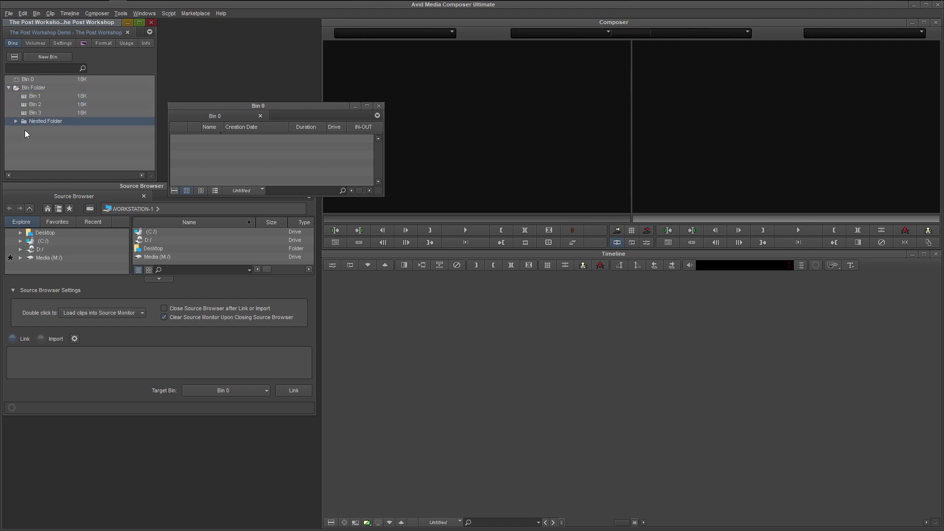
{"action": "left_click", "coordinate": [23, 114]}
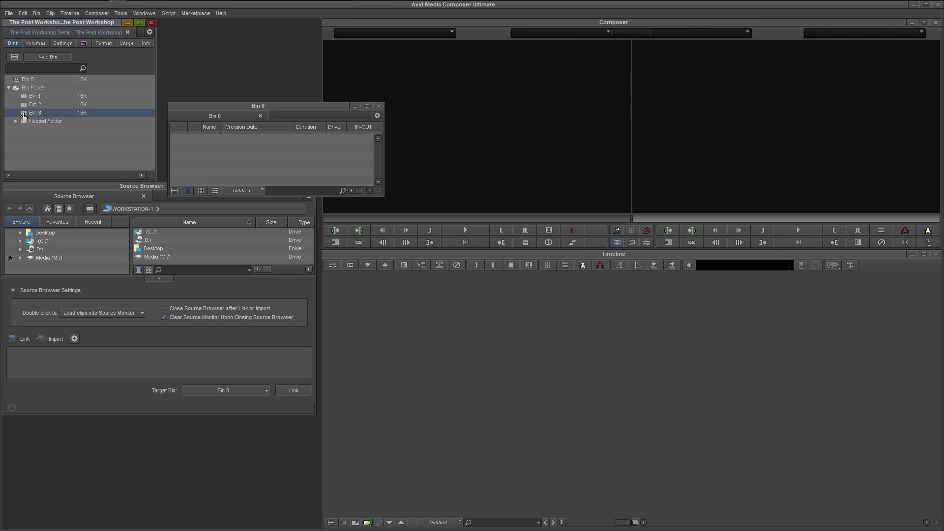
{"action": "left_click_drag", "start_coordinate": [23, 115], "coordinate": [23, 105]}
{"action": "left_click", "coordinate": [28, 132]}
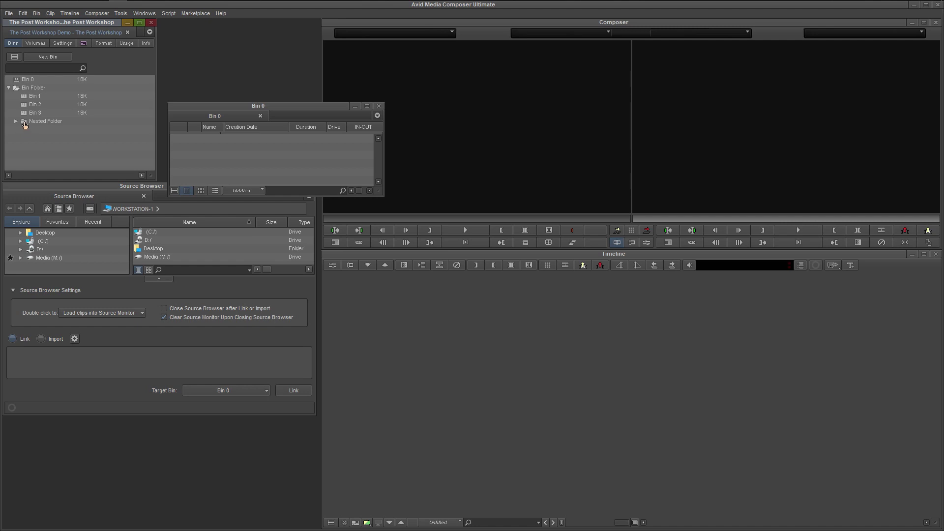
{"action": "left_click", "coordinate": [24, 124]}
Delete Bin 3 and Nested Folder, moving them to the Trash
{"action": "left_click", "coordinate": [24, 114], "text": "shift"}
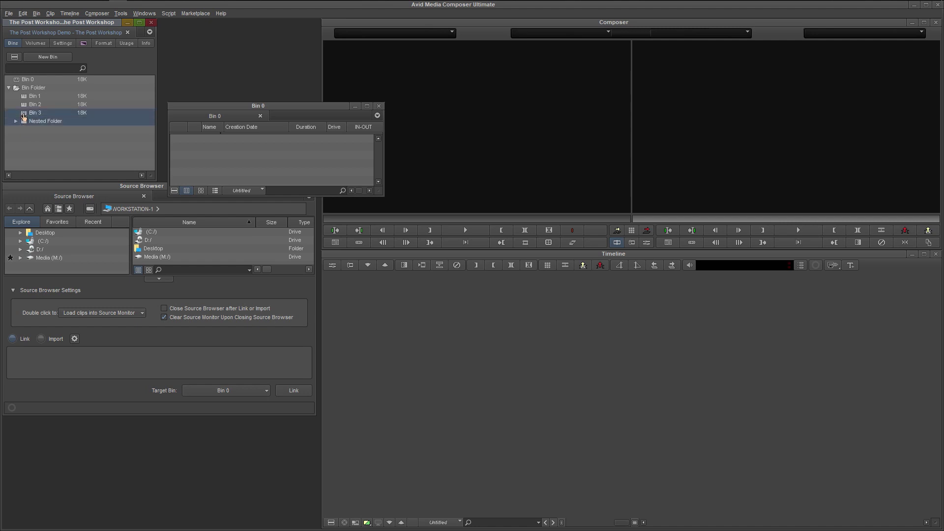
{"action": "right_click", "coordinate": [23, 115]}
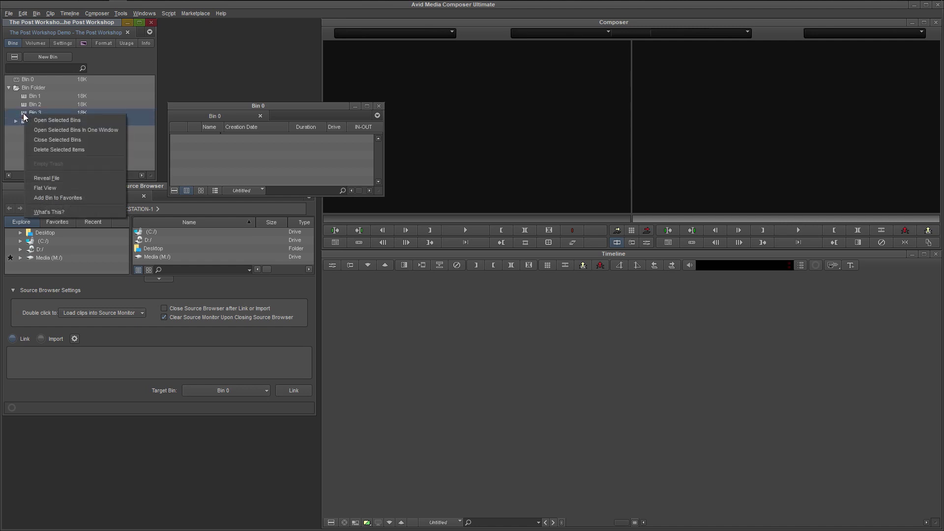
{"action": "left_click", "coordinate": [93, 149]}
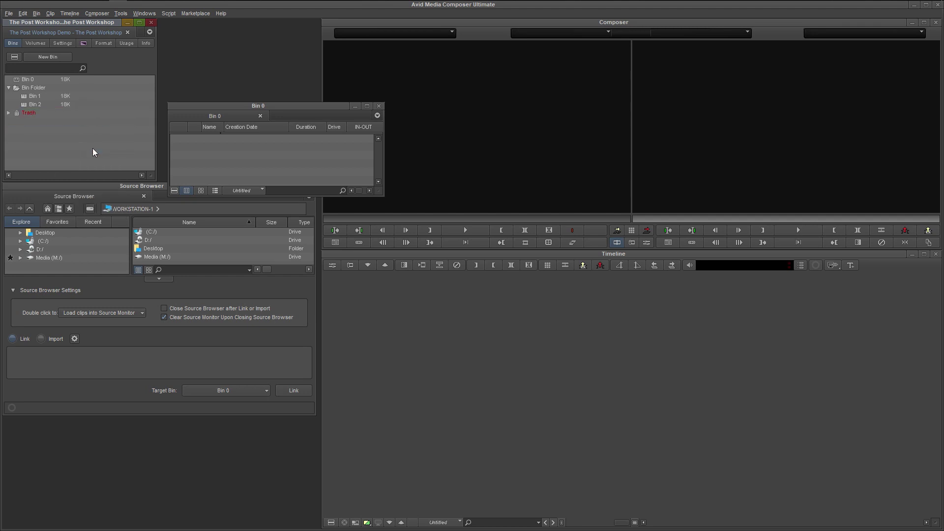
{"action": "left_click", "coordinate": [9, 113]}
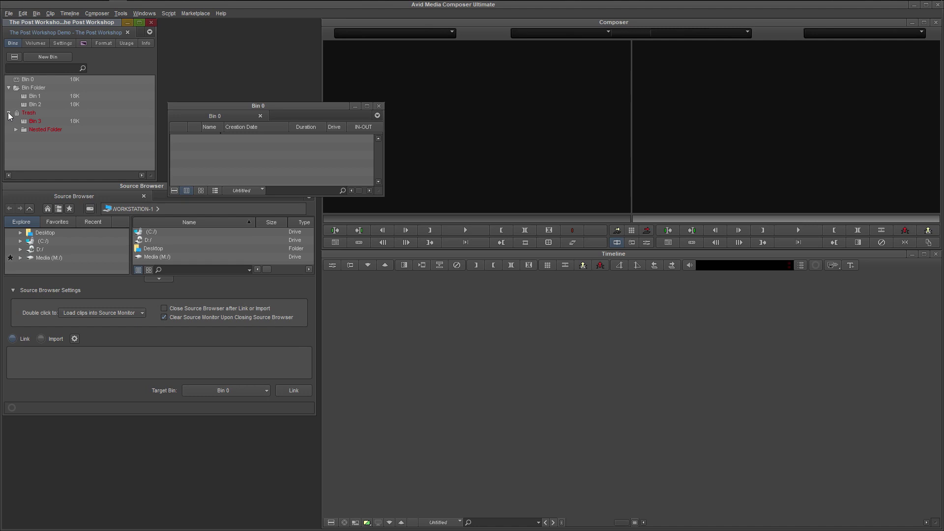
Empty the project's Trash
{"action": "left_click", "coordinate": [14, 58]}
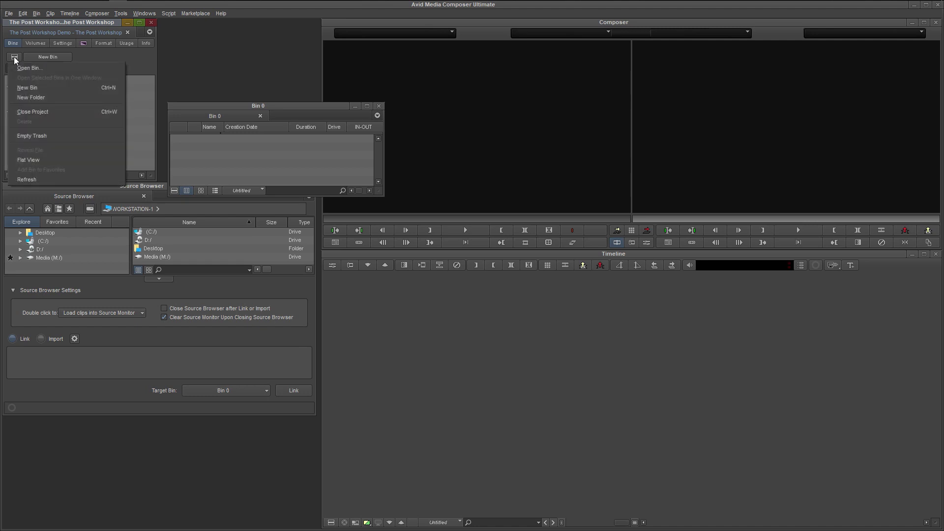
{"action": "left_click", "coordinate": [63, 137]}
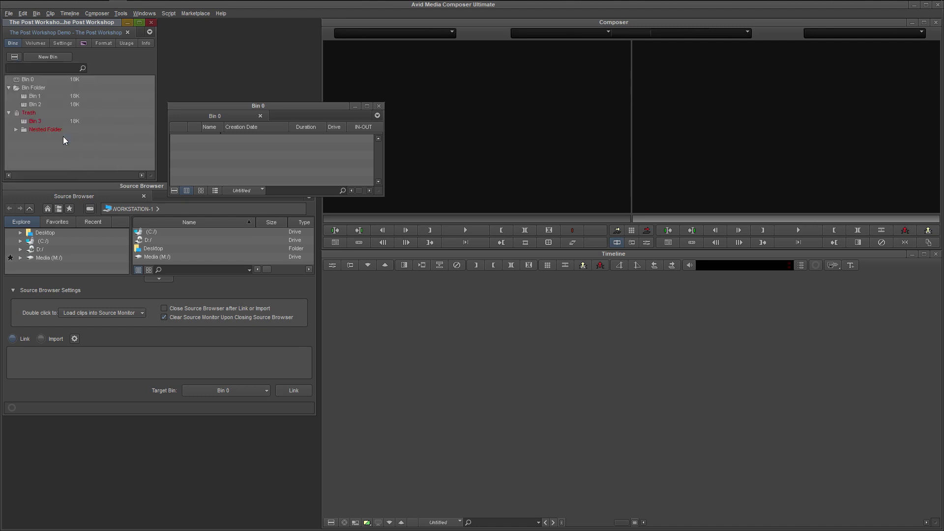
{"action": "left_click", "coordinate": [432, 286]}
Close The Post Workshop Demo project to return to the Select Project dialog
{"action": "left_click", "coordinate": [152, 22]}
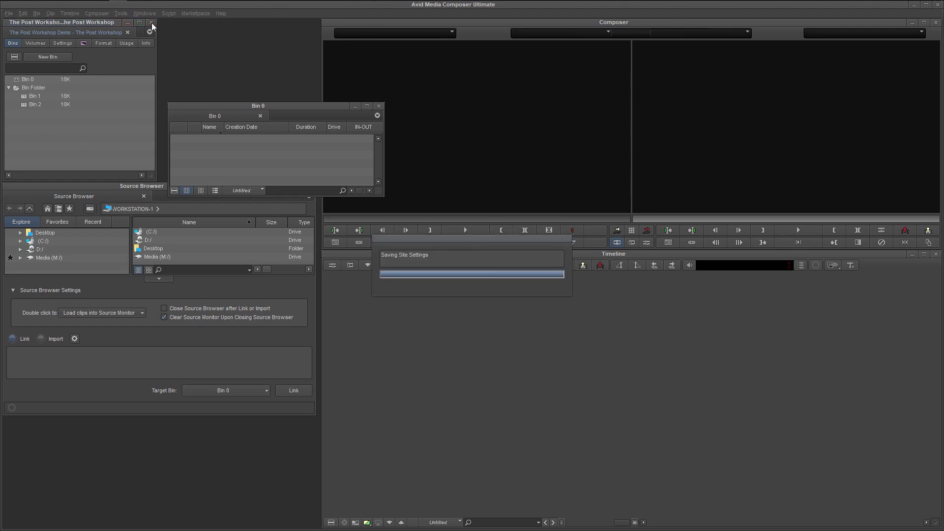